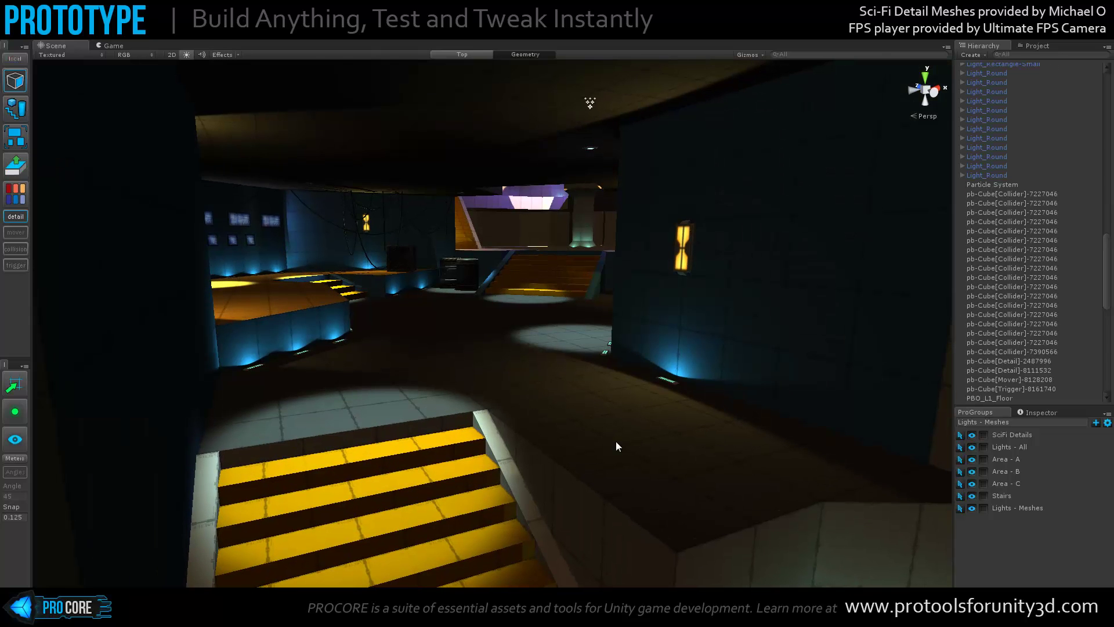
Create a Detail cube at the Scene view centre with Ctrl+K and frame it
key("ctrl+k")
key("f")
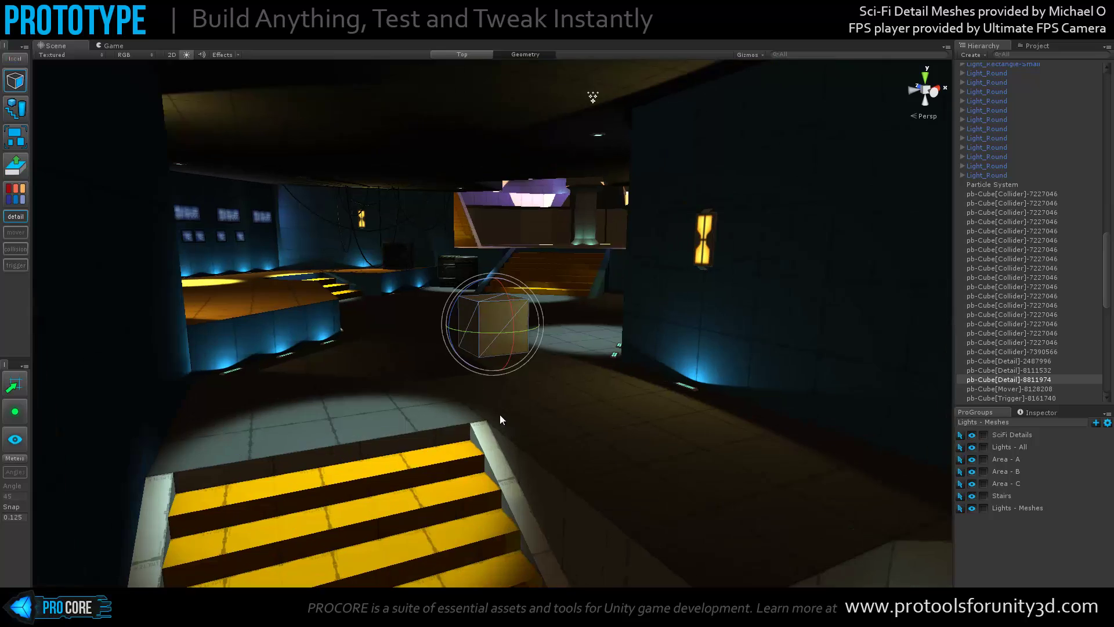
Enter Geometry mode on the new cube and select its top face
left_click_drag(536, 403, 629, 400, "alt")
key("g")
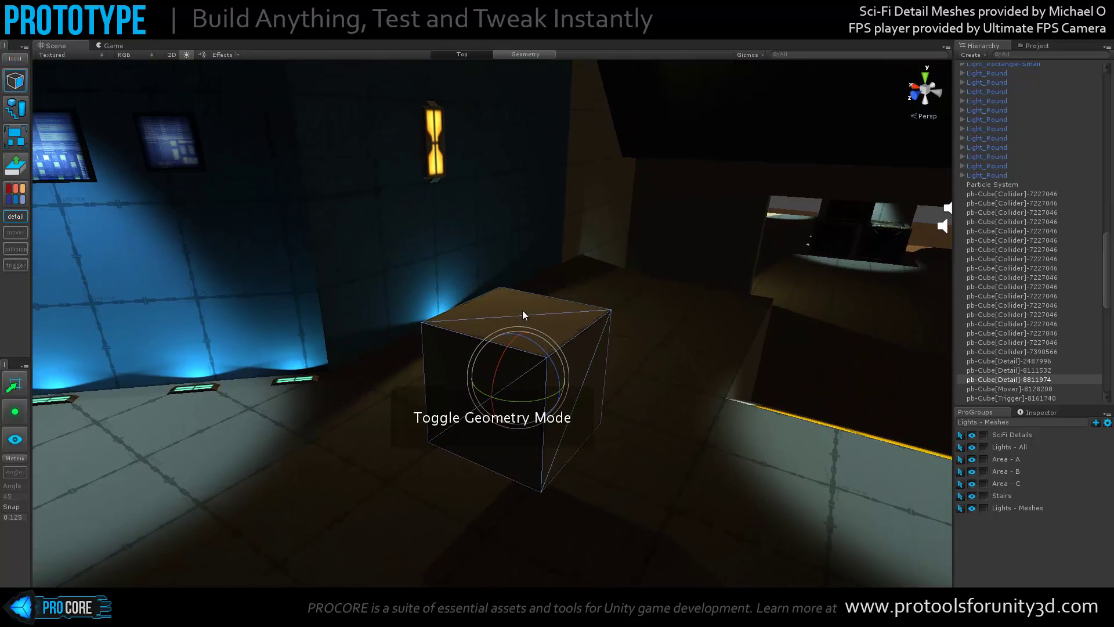
left_click_drag(514, 318, 622, 385, "alt")
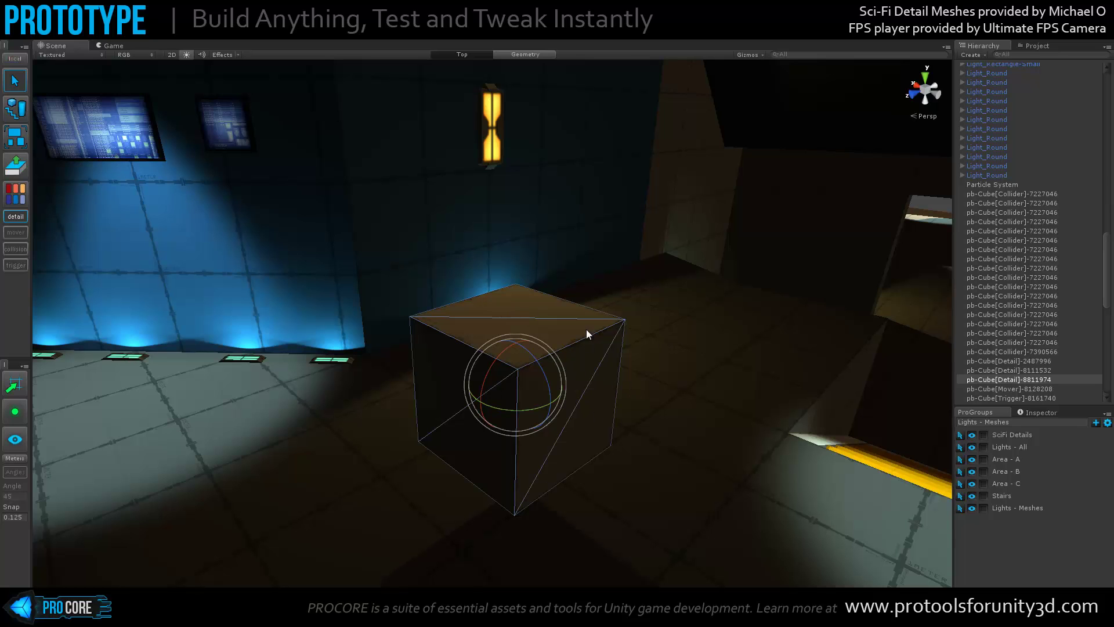
key("g")
left_click(525, 315)
left_click_drag(684, 323, 661, 333, "alt")
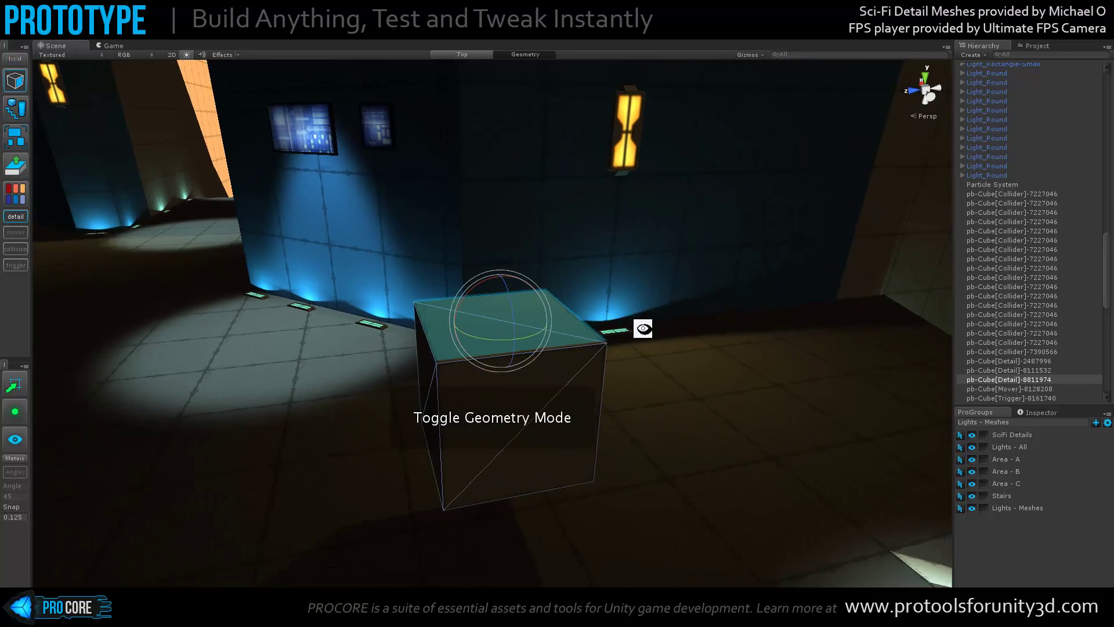
key("h")
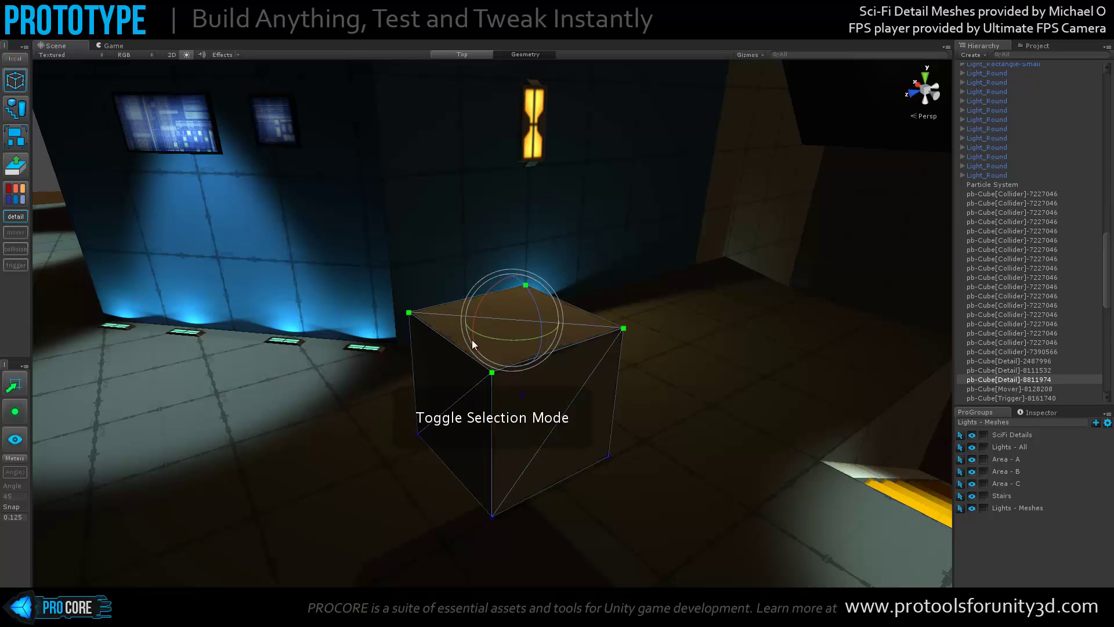
left_click(551, 401)
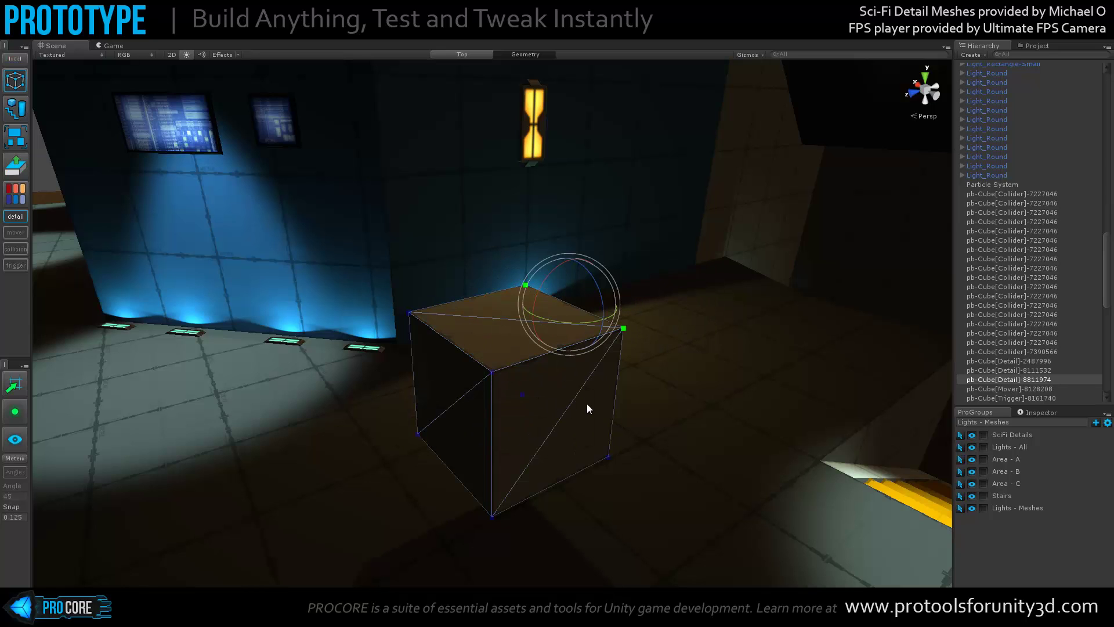
key("h")
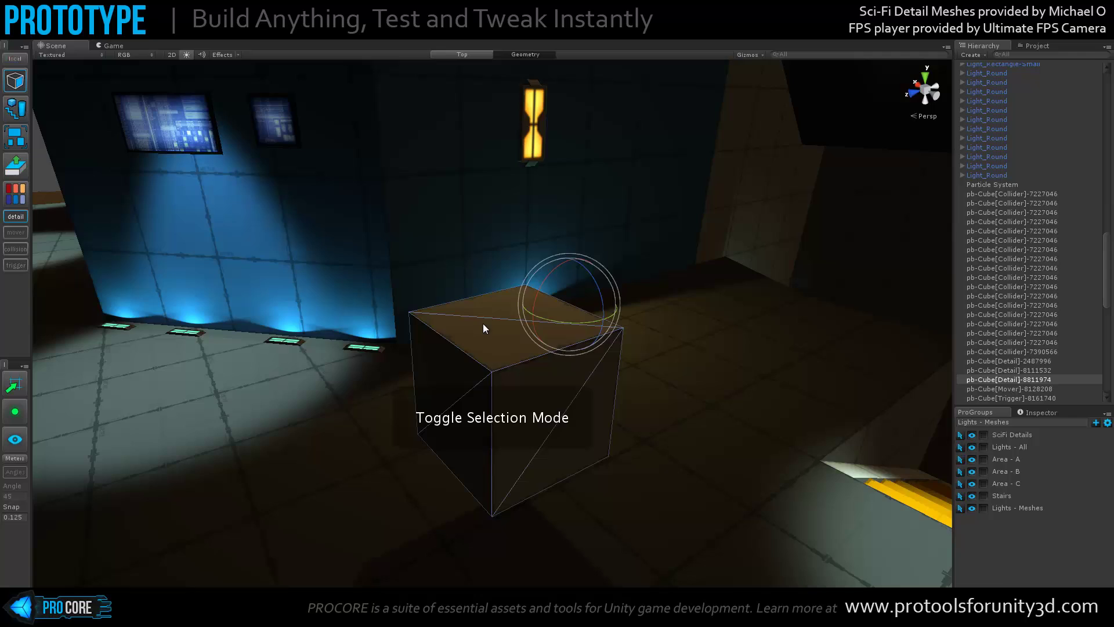
left_click(484, 323)
key("f")
Raise the top face into a tall pillar, undoing trial rotate and scale
key("w")
mouse_move(416, 316)
left_mouse_down("alt")
mouse_move(500, 311)
mouse_move(505, 118)
left_mouse_up("alt")
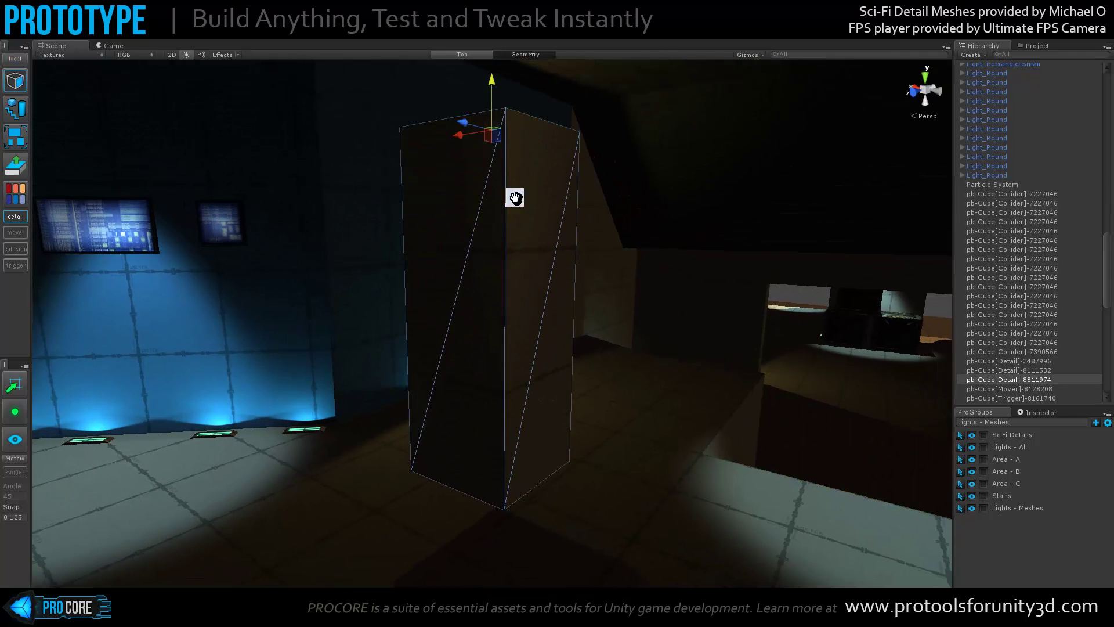
mouse_move(515, 195)
left_mouse_down("alt")
mouse_move(472, 218)
mouse_move(485, 186)
left_mouse_up("alt")
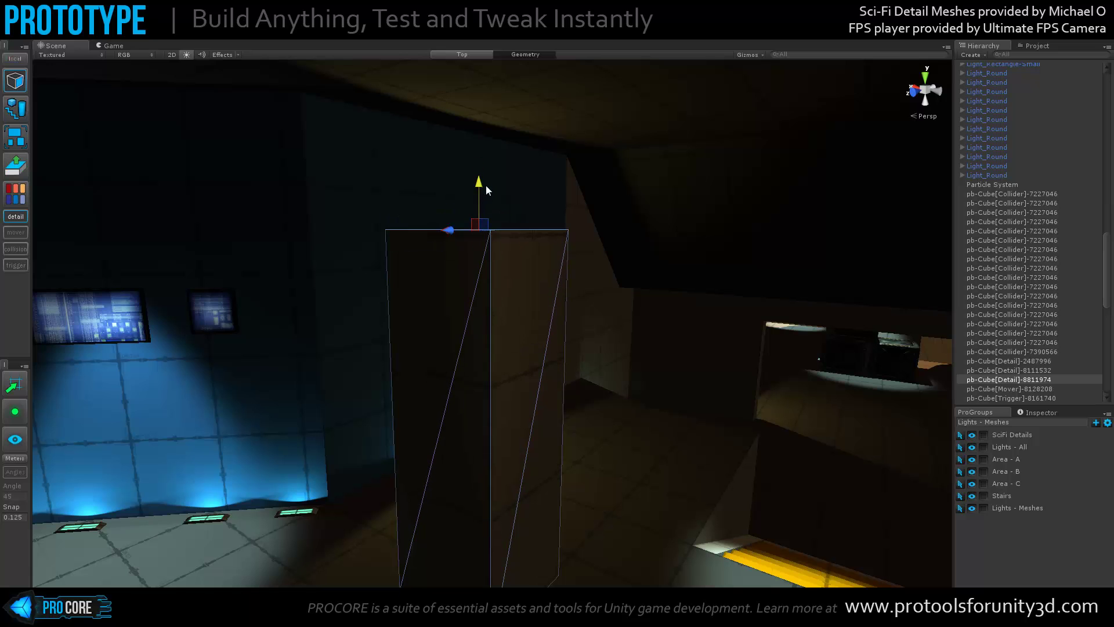
mouse_move(481, 195)
left_mouse_down("alt")
mouse_move(571, 426)
mouse_move(383, 406)
mouse_move(449, 397)
mouse_move(485, 376)
mouse_move(515, 255)
mouse_move(454, 262)
mouse_move(501, 271)
left_mouse_up("alt")
key("e")
key("ctrl+z")
key("r")
key("ctrl+z")
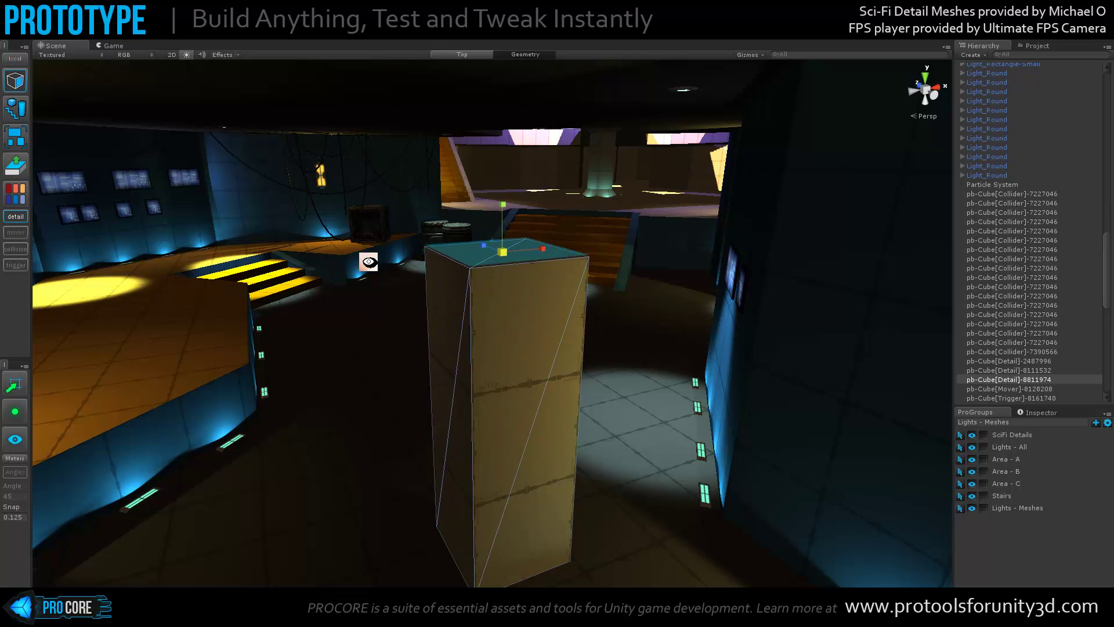
mouse_move(369, 262)
left_mouse_down("alt")
mouse_move(435, 269)
mouse_move(343, 256)
left_mouse_up("alt")
key("w")
mouse_move(430, 318)
middle_mouse_down()
mouse_move(408, 284)
mouse_move(525, 268)
middle_mouse_up()
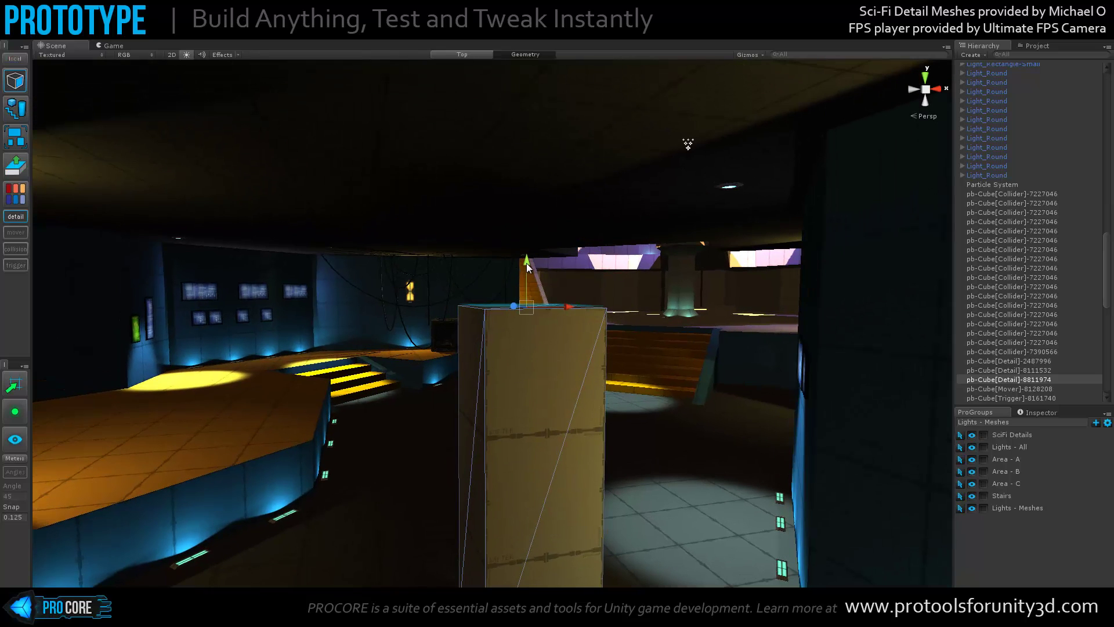
Extrude the pillar's top face upward and its left side face outward into an arm
left_click_drag(527, 263, 542, 146, "shift")
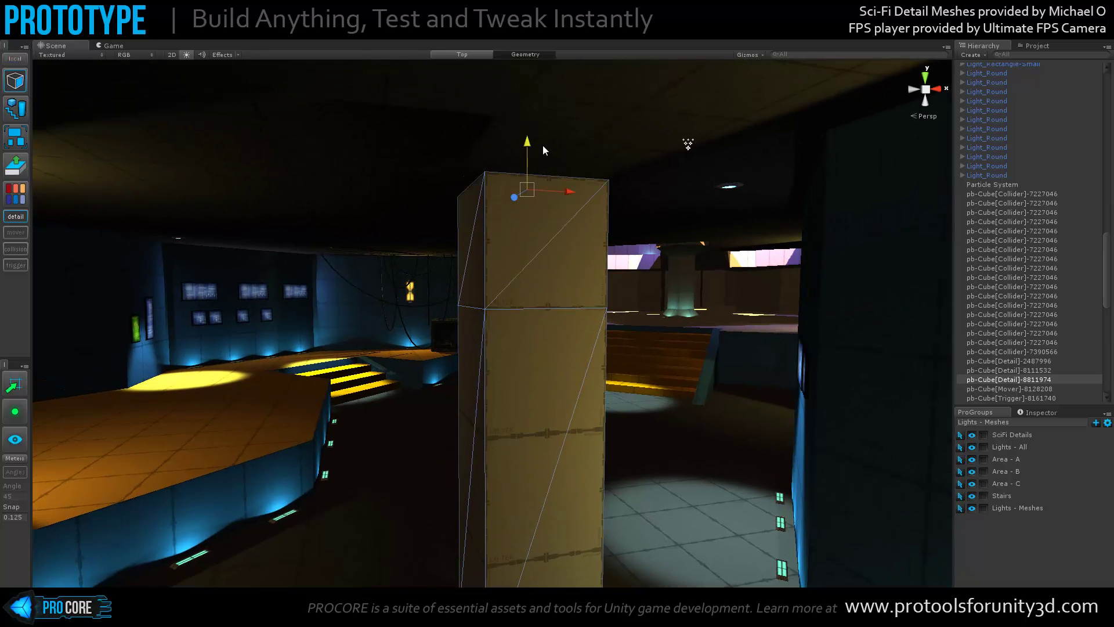
mouse_move(469, 236)
left_mouse_down("alt")
mouse_move(488, 272)
mouse_move(412, 284)
mouse_move(479, 327)
mouse_move(398, 249)
mouse_move(415, 302)
mouse_move(404, 224)
mouse_move(498, 292)
mouse_move(468, 290)
mouse_move(430, 311)
mouse_move(422, 246)
left_mouse_up("alt")
left_click(514, 269)
key("r")
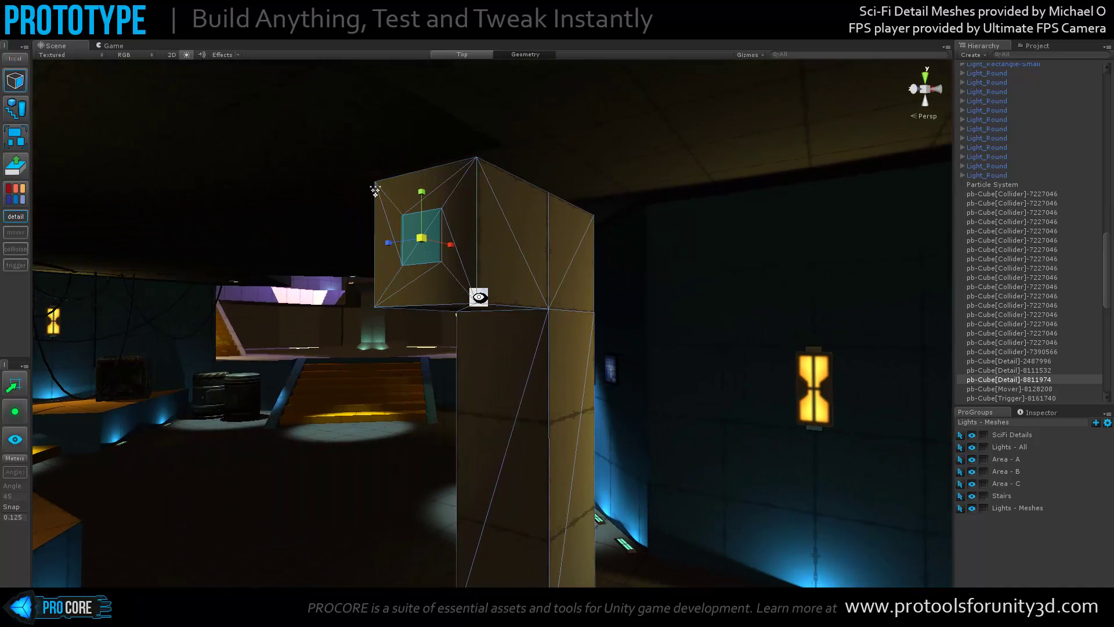
mouse_move(473, 299)
left_mouse_down("alt")
mouse_move(386, 262)
mouse_move(362, 264)
mouse_move(393, 319)
mouse_move(442, 344)
mouse_move(447, 319)
mouse_move(532, 358)
left_mouse_up("alt")
Leave face editing and delete the whole detail pillar
key("w")
key("Escape")
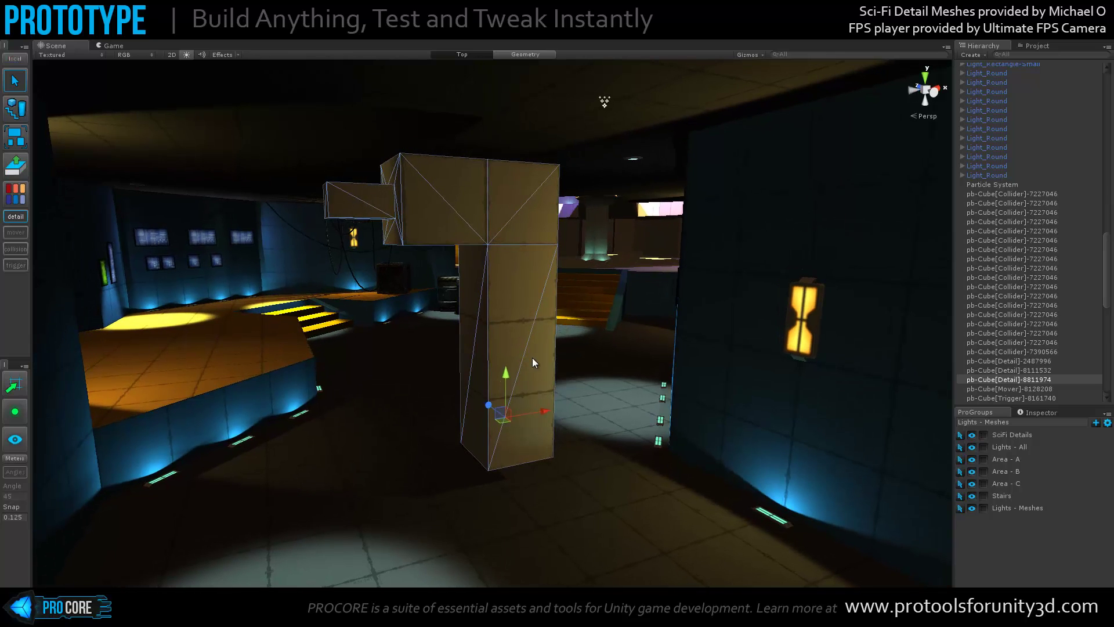
key("Delete")
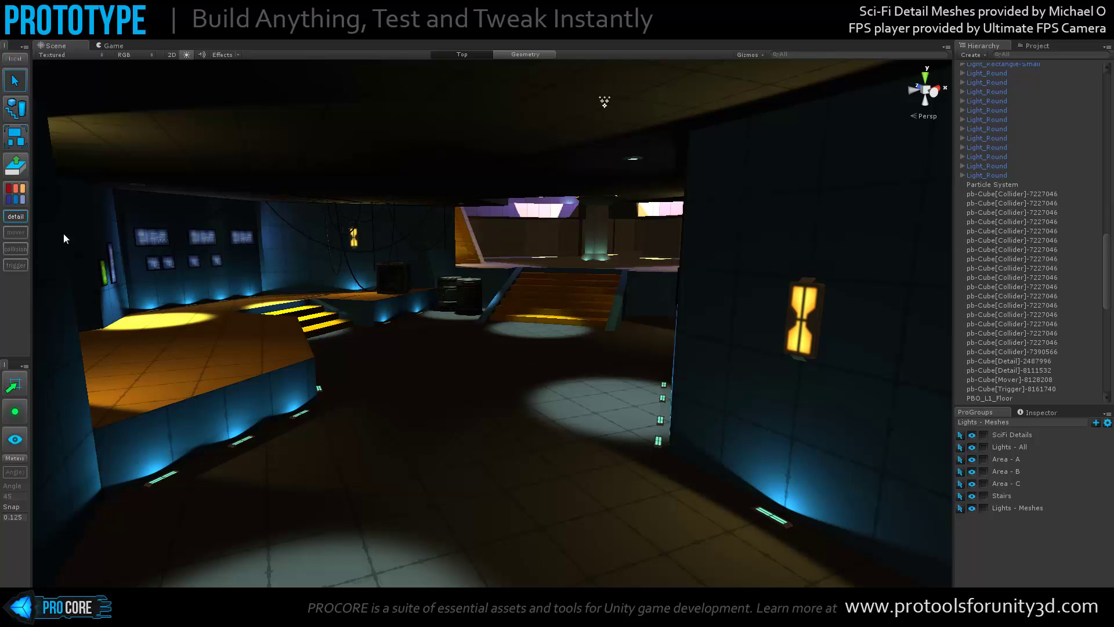
Show the mover objects and select the mover wall by the stairs, toggling visibility off and on
mouse_move(373, 366)
middle_mouse_down()
mouse_move(468, 405)
mouse_move(477, 348)
mouse_move(463, 317)
mouse_move(101, 193)
middle_mouse_up()
left_click(14, 232)
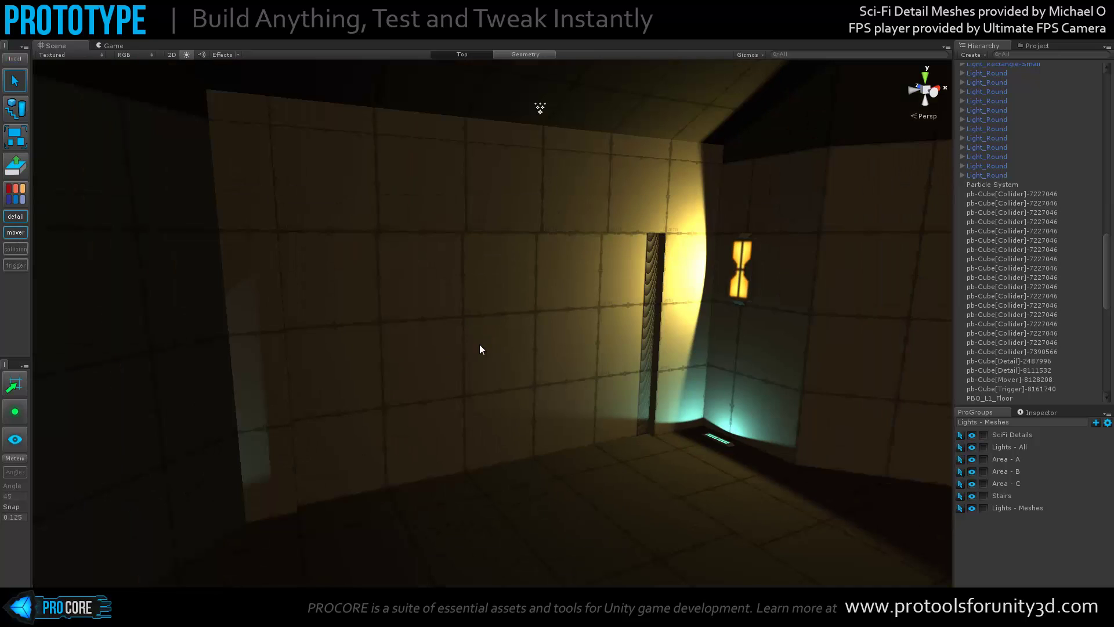
left_click(503, 382)
left_click_drag(493, 406, 513, 407, "alt")
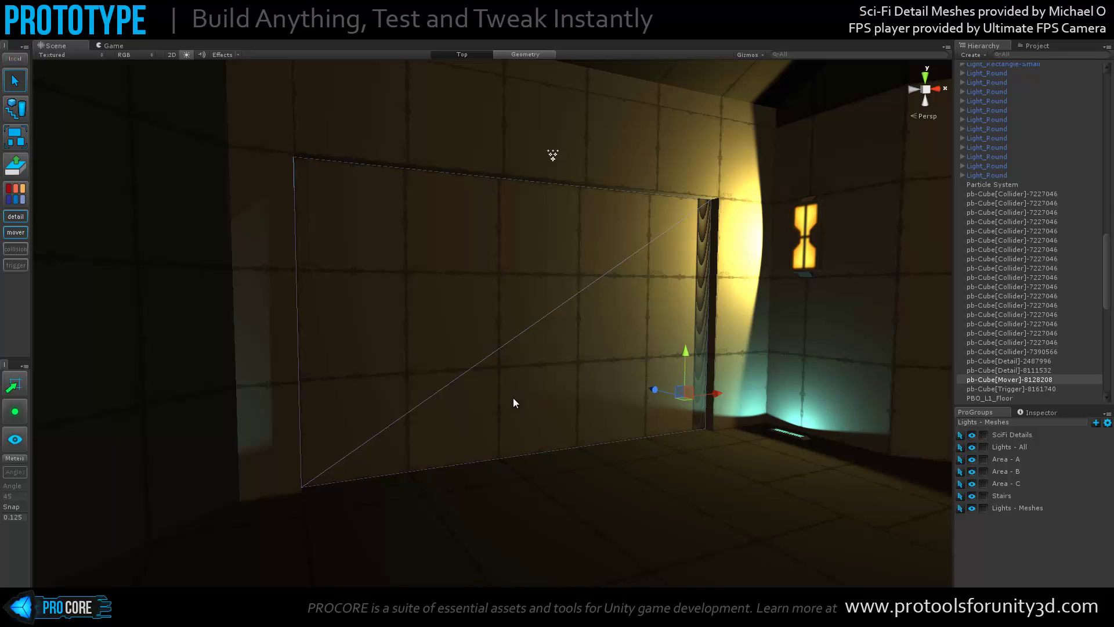
left_click(15, 233)
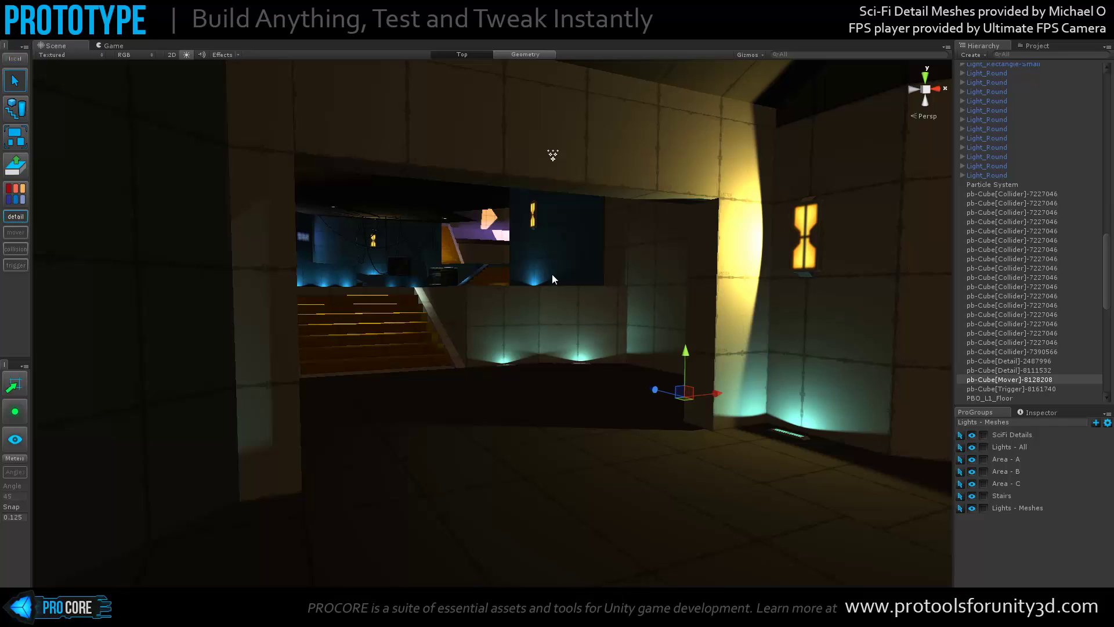
left_click(16, 232)
scroll(451, 349, "down", 2)
scroll(451, 348, "down", 1)
scroll(451, 350, "down", 1)
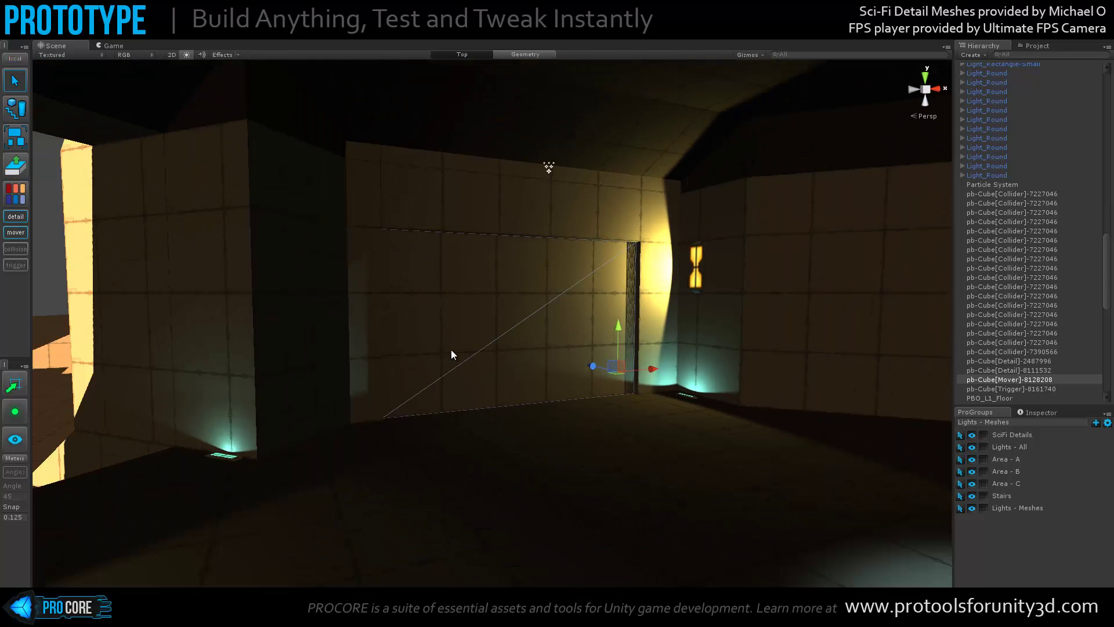
Show the trigger volumes and select the doorway trigger cube
left_click(16, 265)
scroll(524, 330, "up", 1)
left_click(506, 334)
right_click_drag(485, 336, 574, 297)
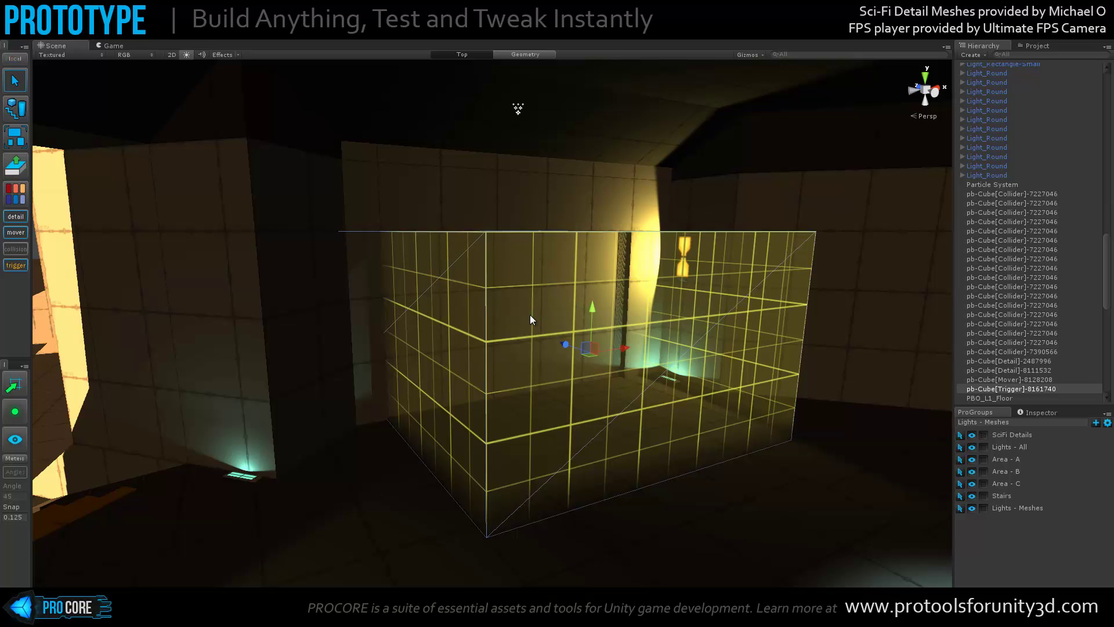
key("g")
left_click(527, 296)
mouse_move(511, 296)
left_mouse_down("alt")
mouse_move(765, 394)
mouse_move(583, 368)
mouse_move(655, 418)
left_mouse_up("alt")
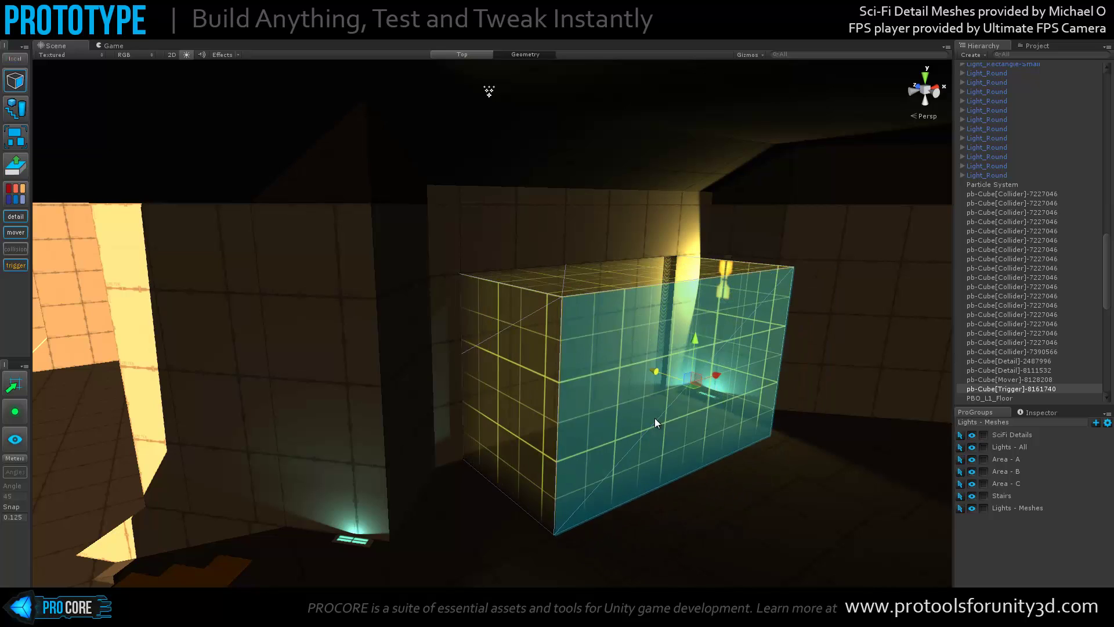
left_click(583, 268)
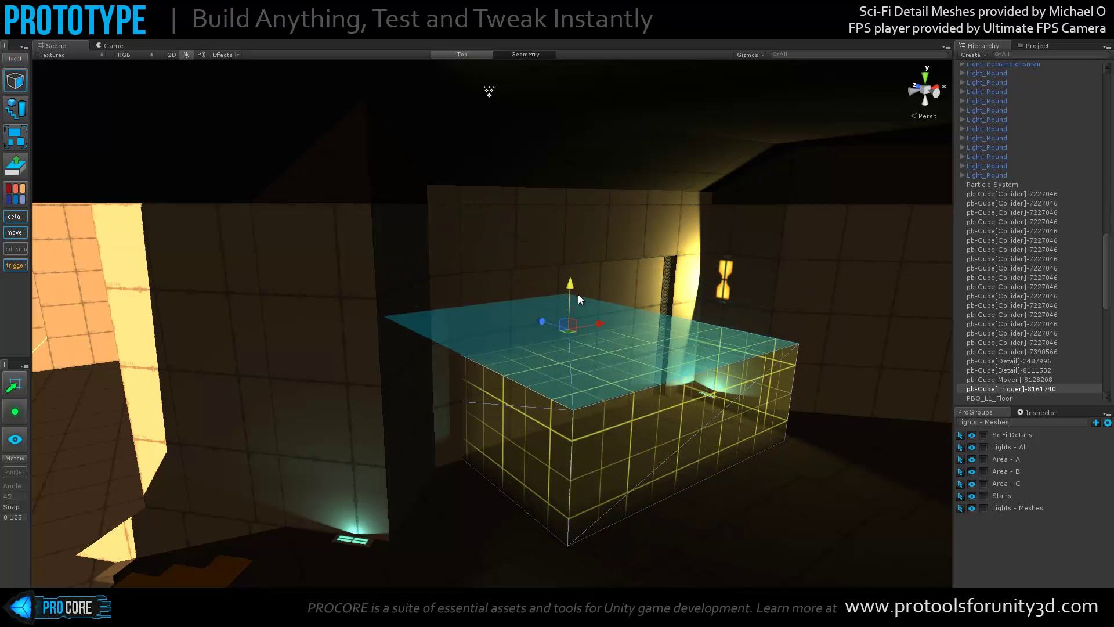
mouse_move(570, 234)
left_mouse_down()
mouse_move(595, 279)
mouse_move(573, 322)
mouse_move(490, 242)
mouse_move(563, 323)
mouse_move(568, 183)
left_mouse_up()
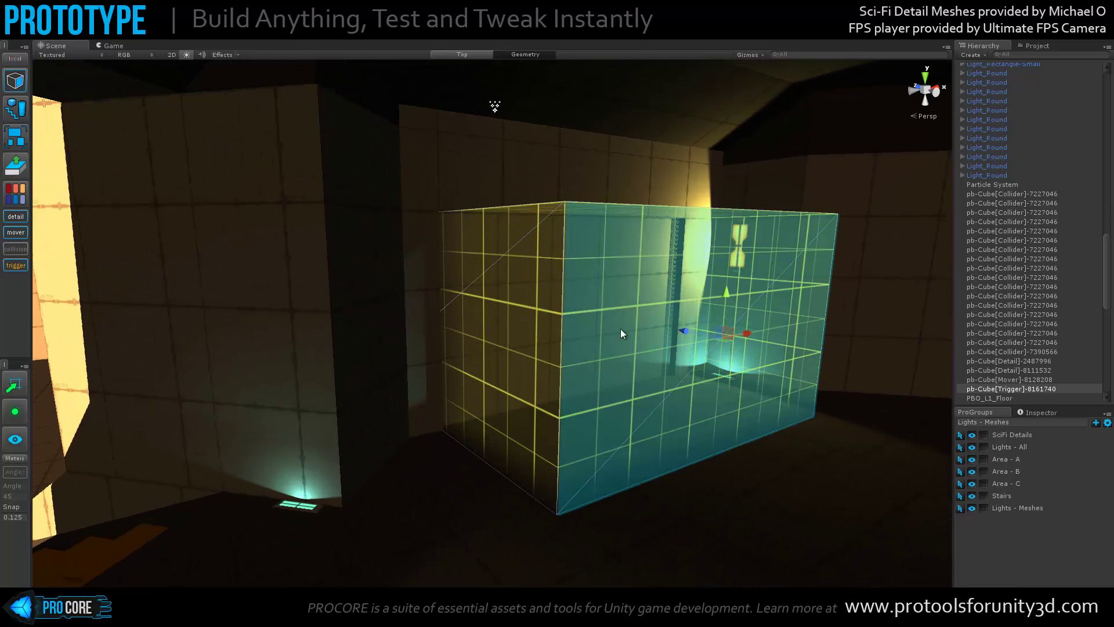
left_click_drag(621, 329, 588, 327, "alt")
key("h")
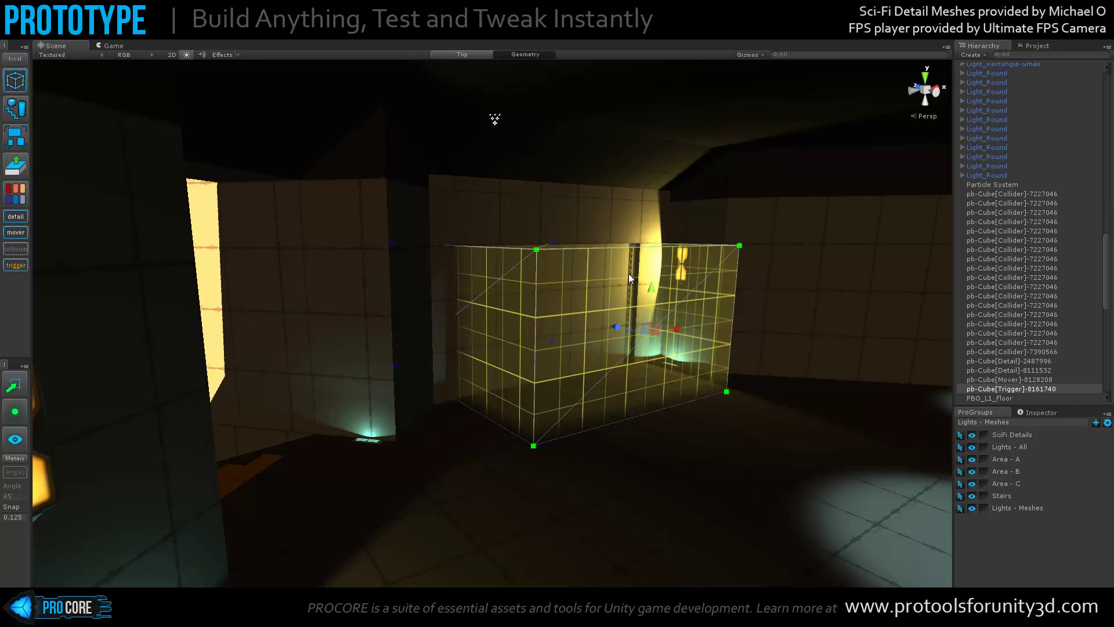
key("h")
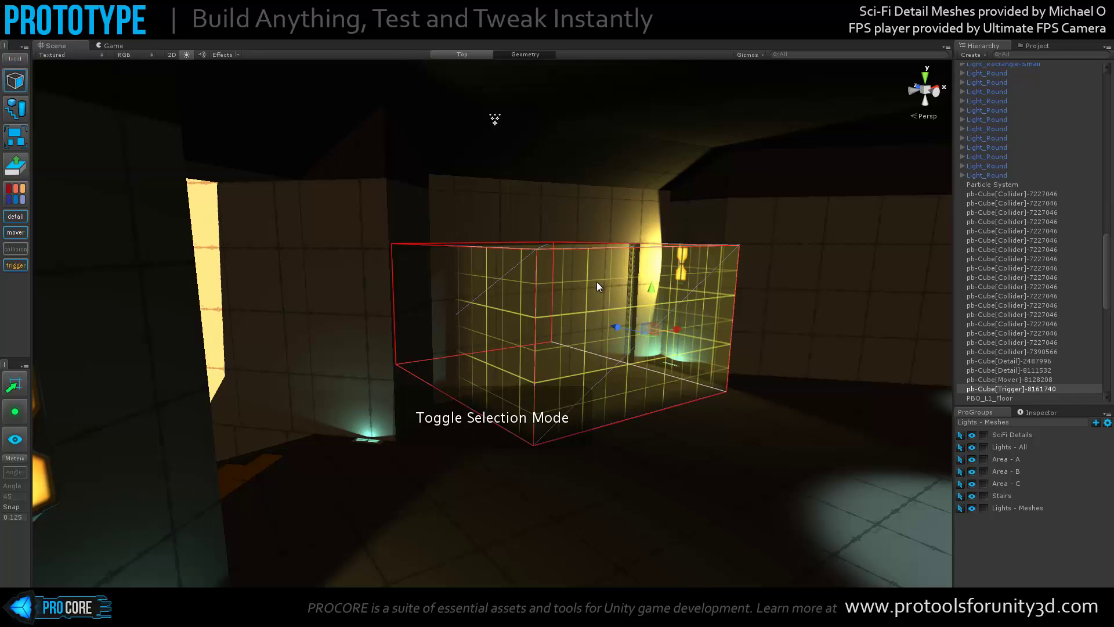
key("h")
left_click(583, 289)
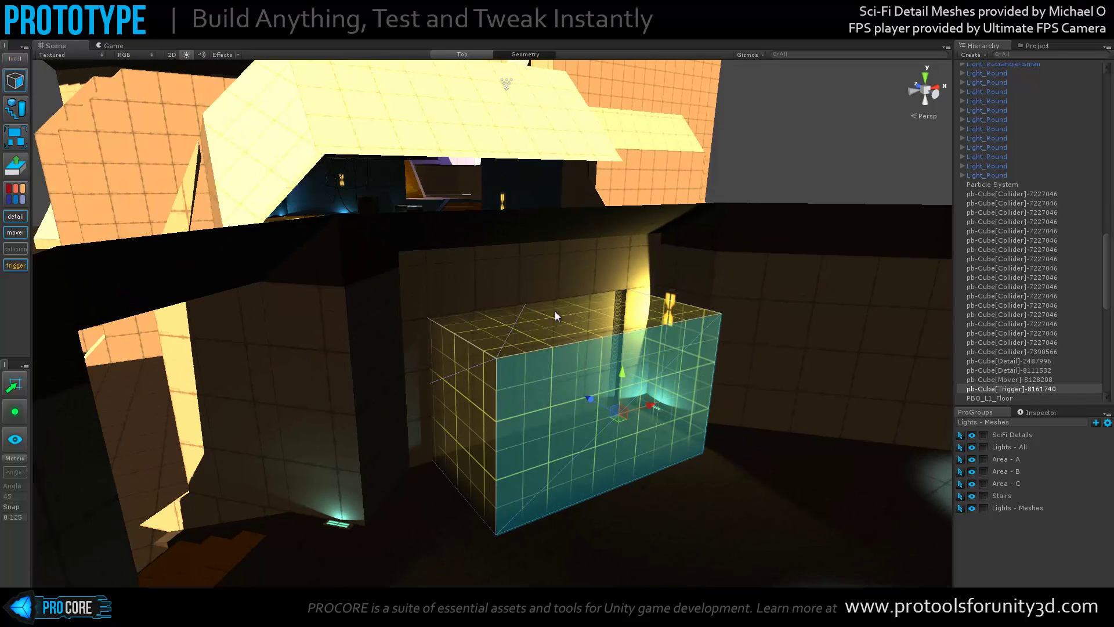
left_click_drag(555, 310, 549, 331, "alt")
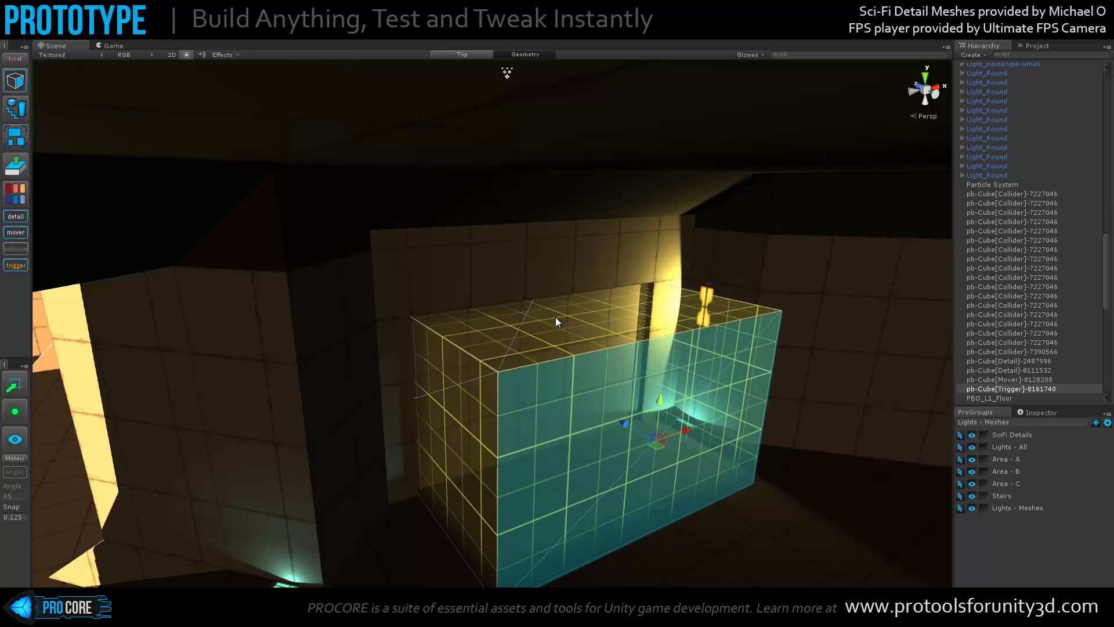
left_click(549, 331)
Cycle the doorway box through collider, detail and mover types, ending as a trigger
key("Escape")
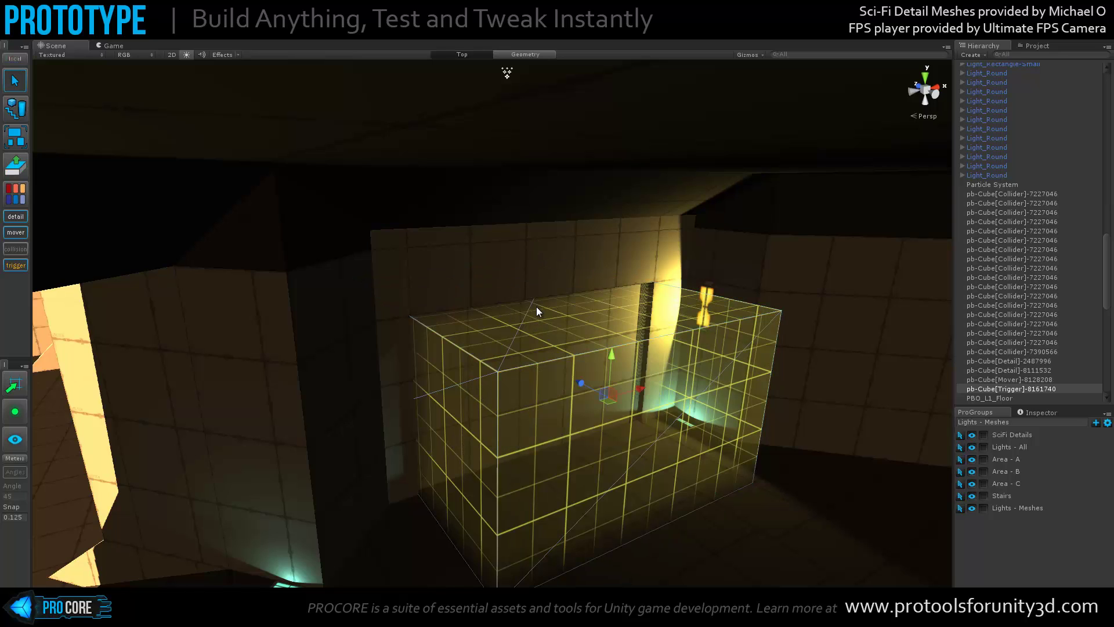
key("t")
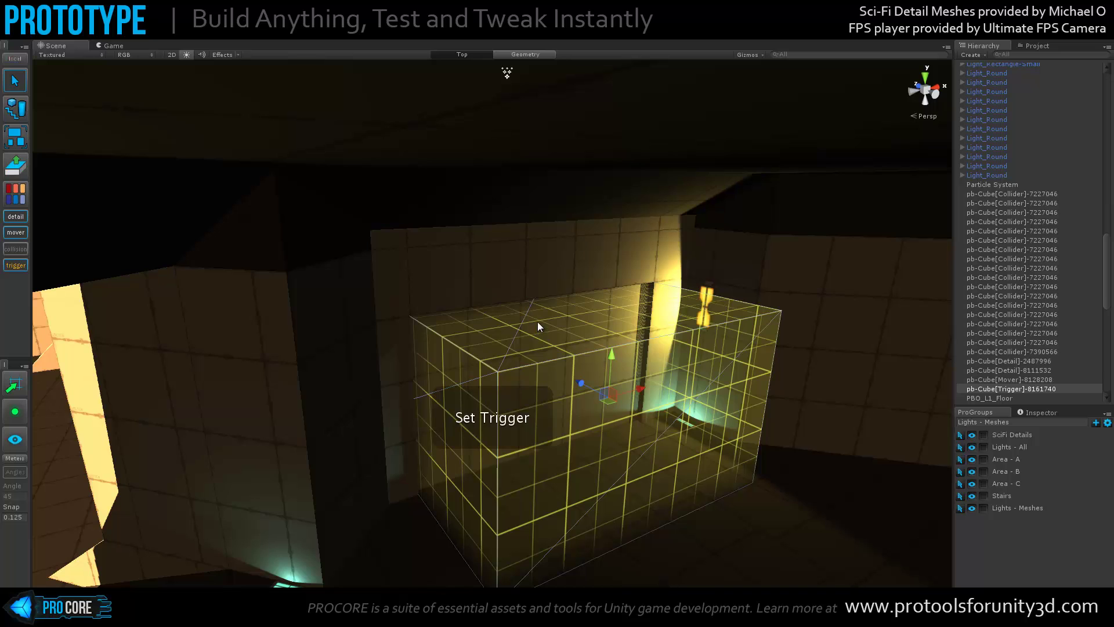
left_click_drag(525, 298, 532, 302, "alt")
key("c")
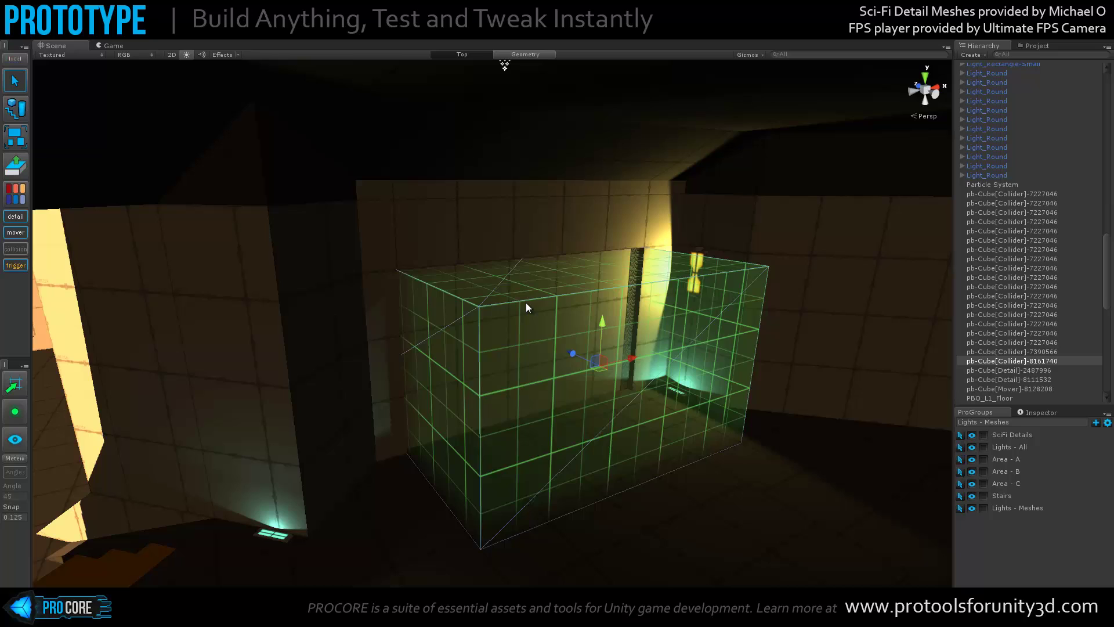
key("d")
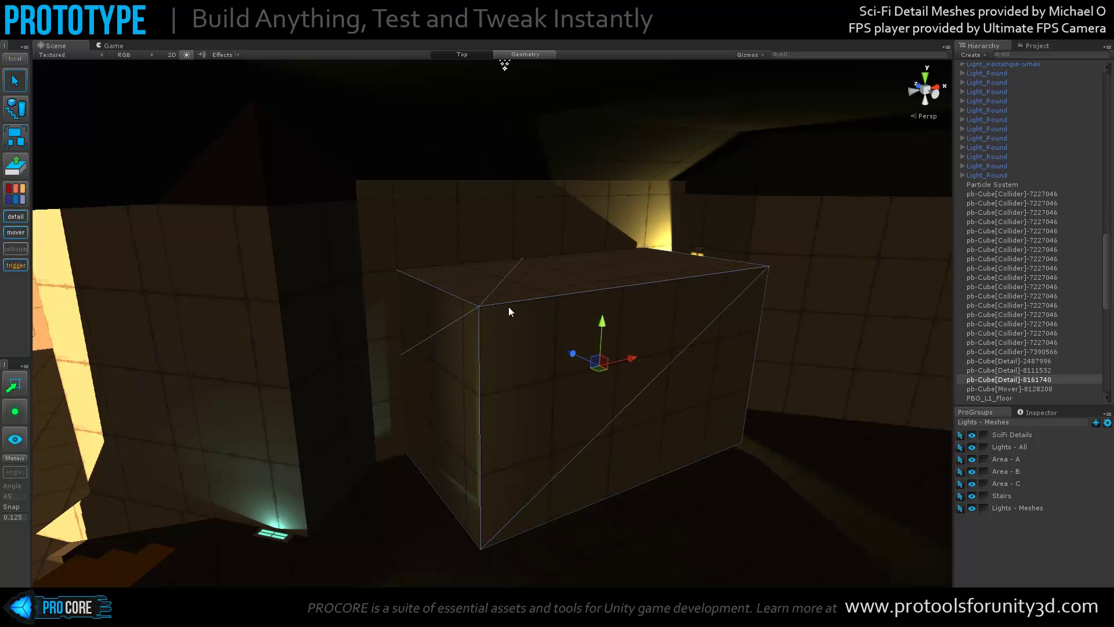
key("m")
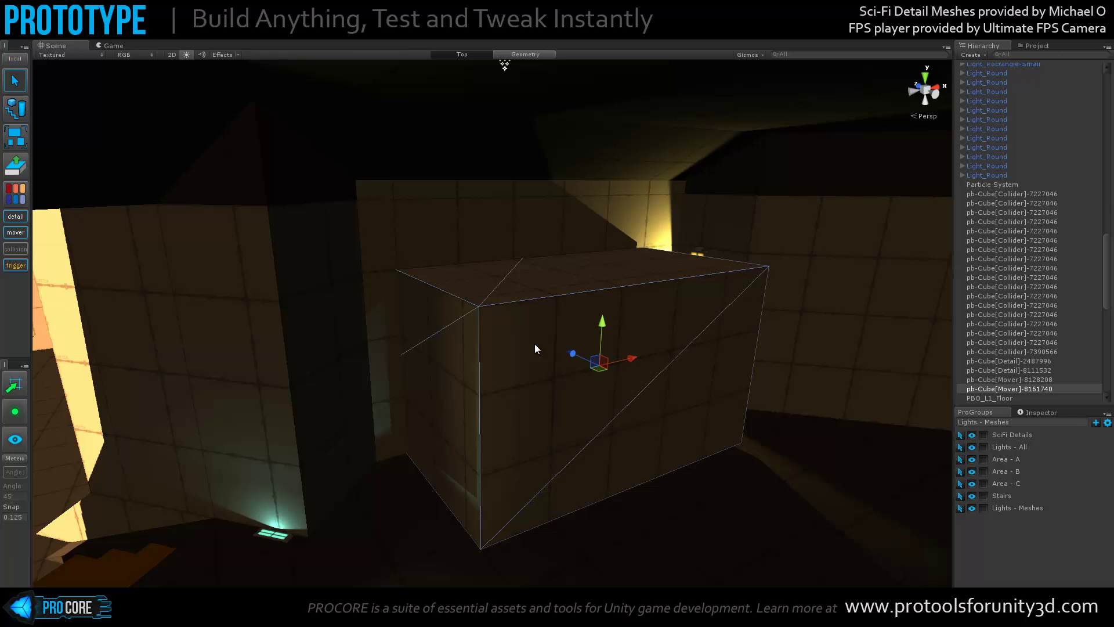
key("t")
left_click_drag(560, 372, 577, 291, "alt")
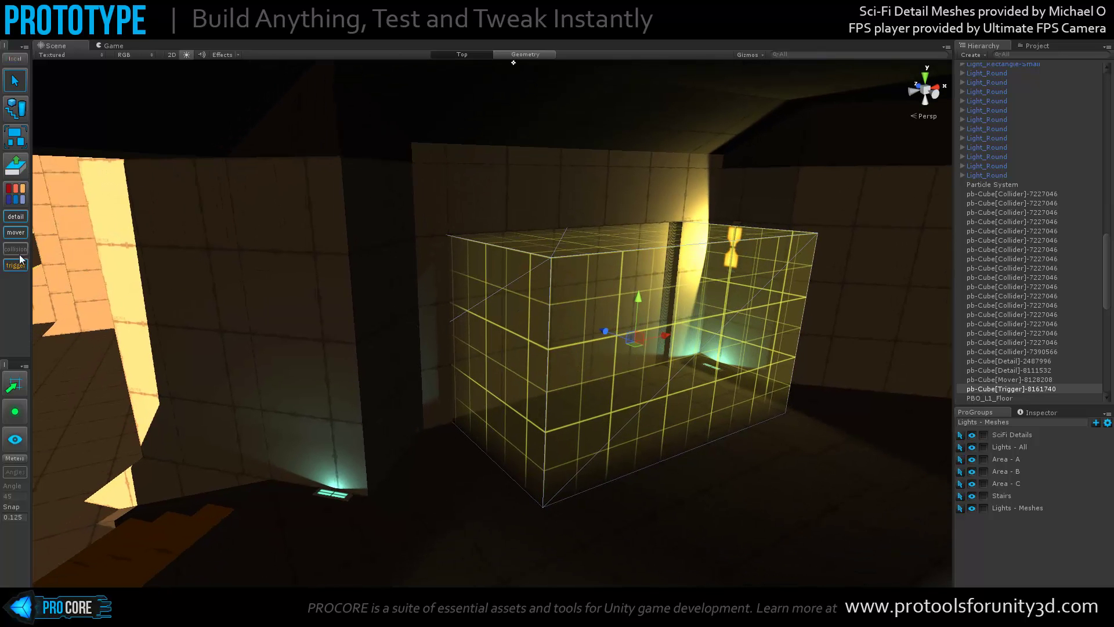
left_click_drag(92, 291, 254, 355, "alt")
Select the box over the stairs and set it to Detail, then Collider
middle_click_drag(254, 356, 348, 366)
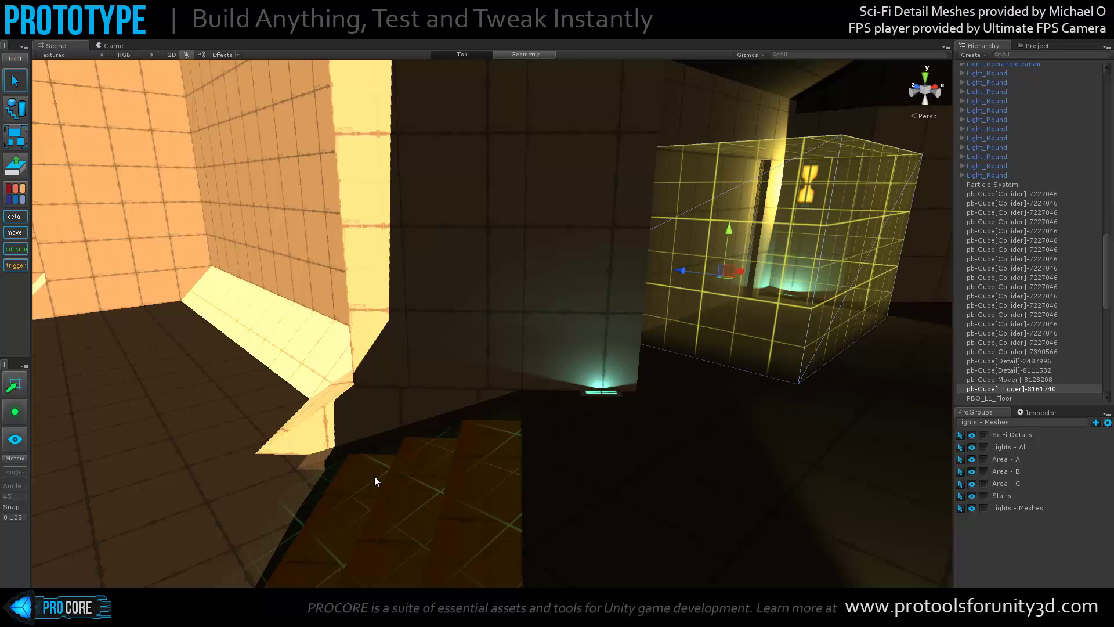
left_click(374, 476)
right_click_drag(299, 442, 390, 356)
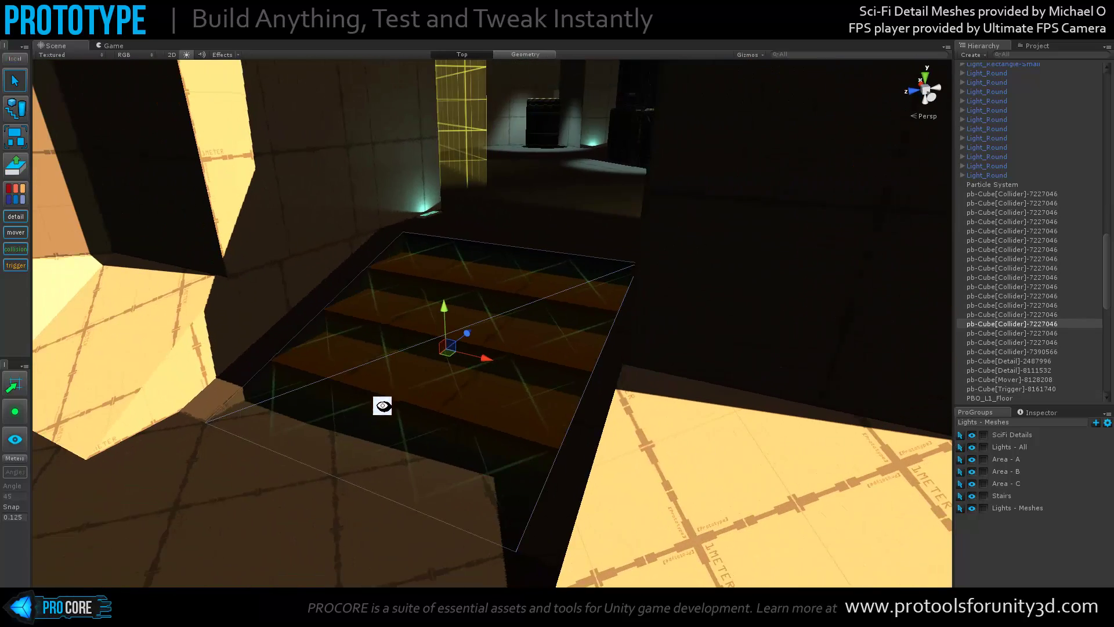
right_click_drag(389, 356, 382, 410)
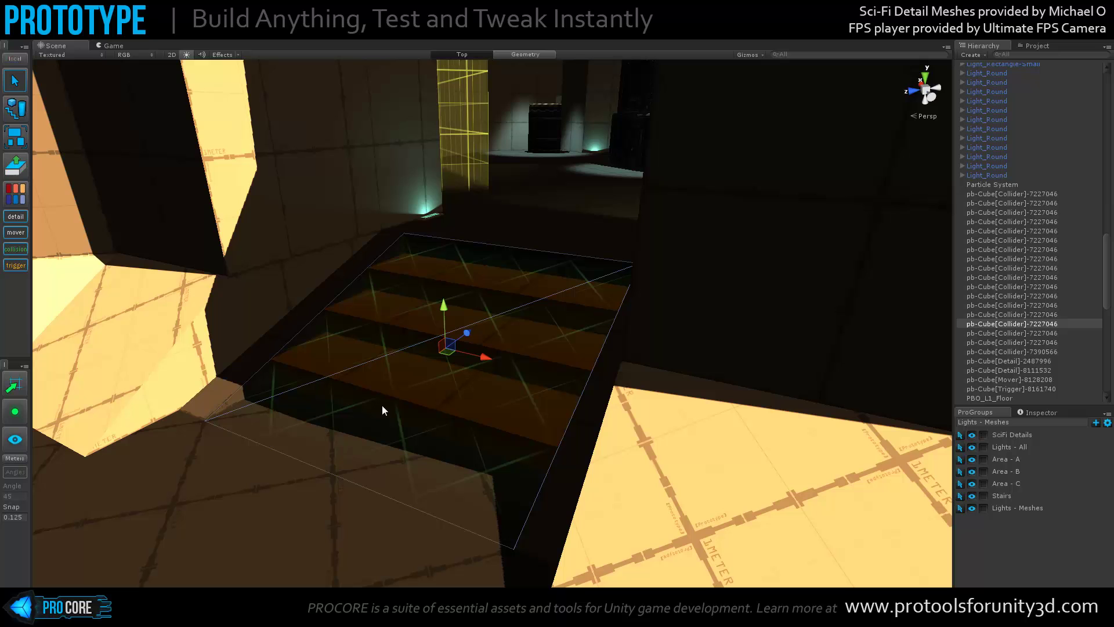
left_click_drag(382, 404, 502, 394, "alt")
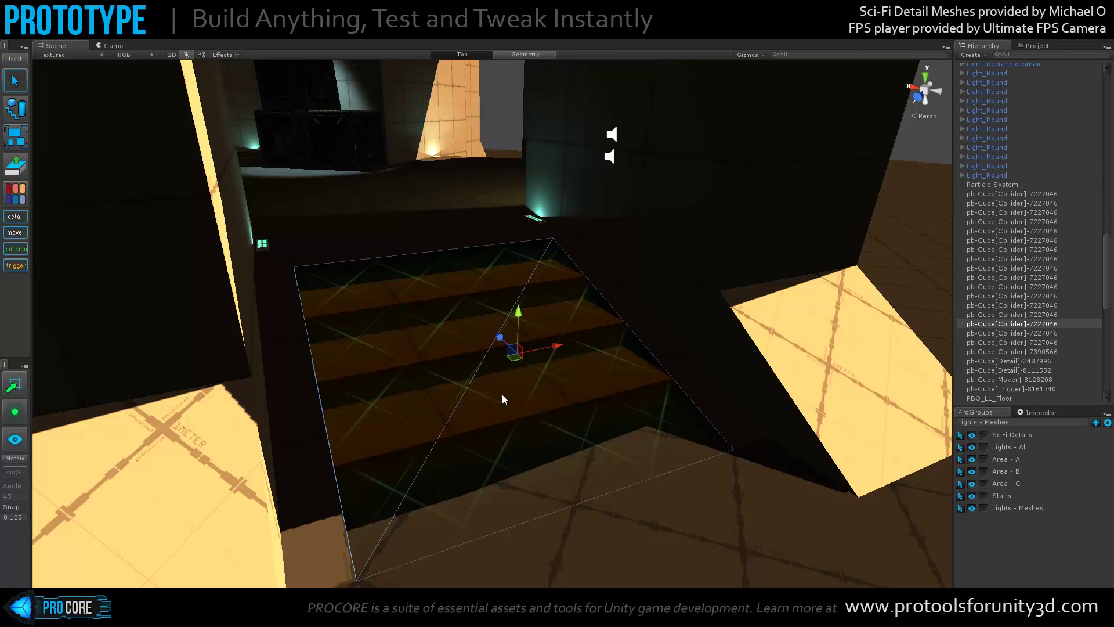
mouse_move(665, 346)
left_mouse_down("alt")
mouse_move(420, 390)
mouse_move(461, 334)
mouse_move(387, 246)
left_mouse_up("alt")
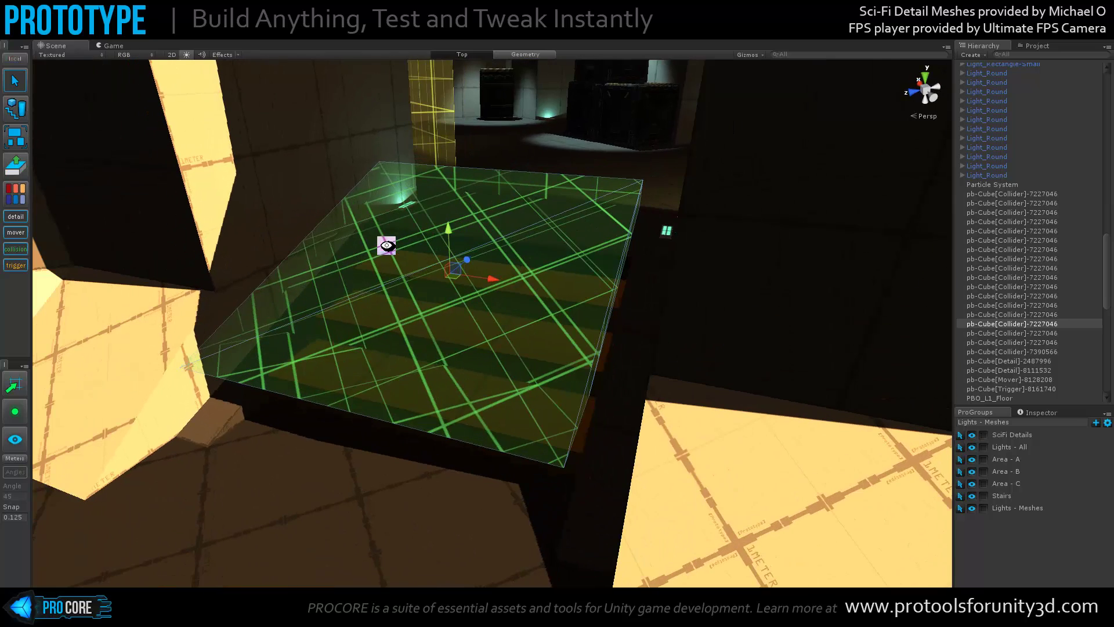
key("ctrl+z")
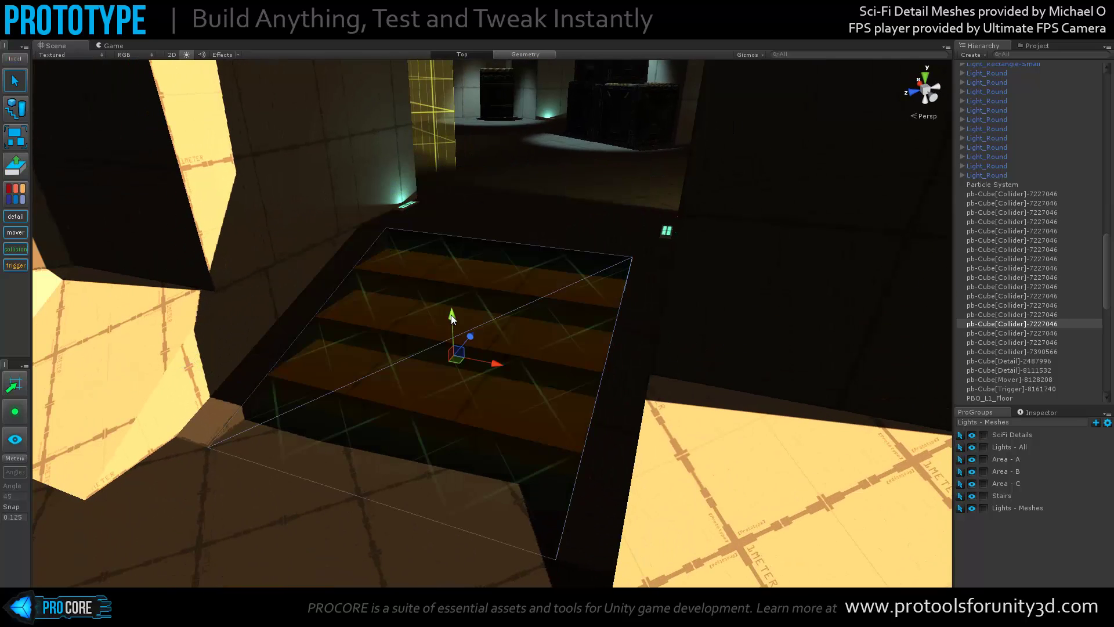
key("alt+d")
mouse_move(368, 264)
left_mouse_down("alt")
mouse_move(372, 229)
mouse_move(453, 257)
left_mouse_up("alt")
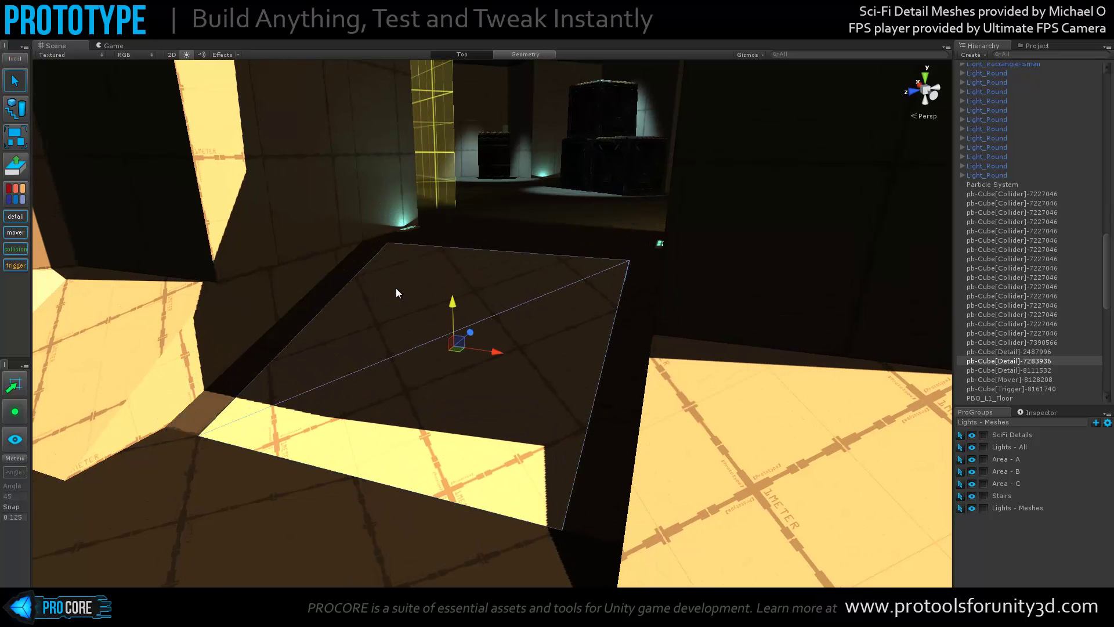
key("alt+c")
mouse_move(395, 292)
left_mouse_down("alt")
mouse_move(437, 285)
mouse_move(436, 306)
left_mouse_up("alt")
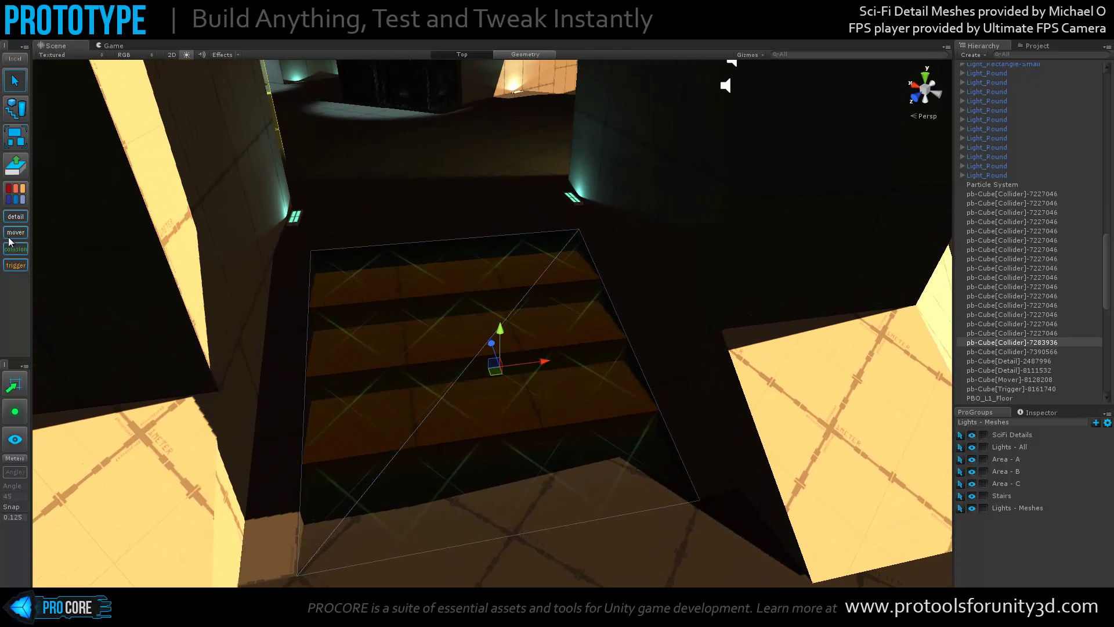
Turn on collider and trigger visibility and fly toward the doorway trigger box
left_click_drag(246, 250, 86, 224, "alt")
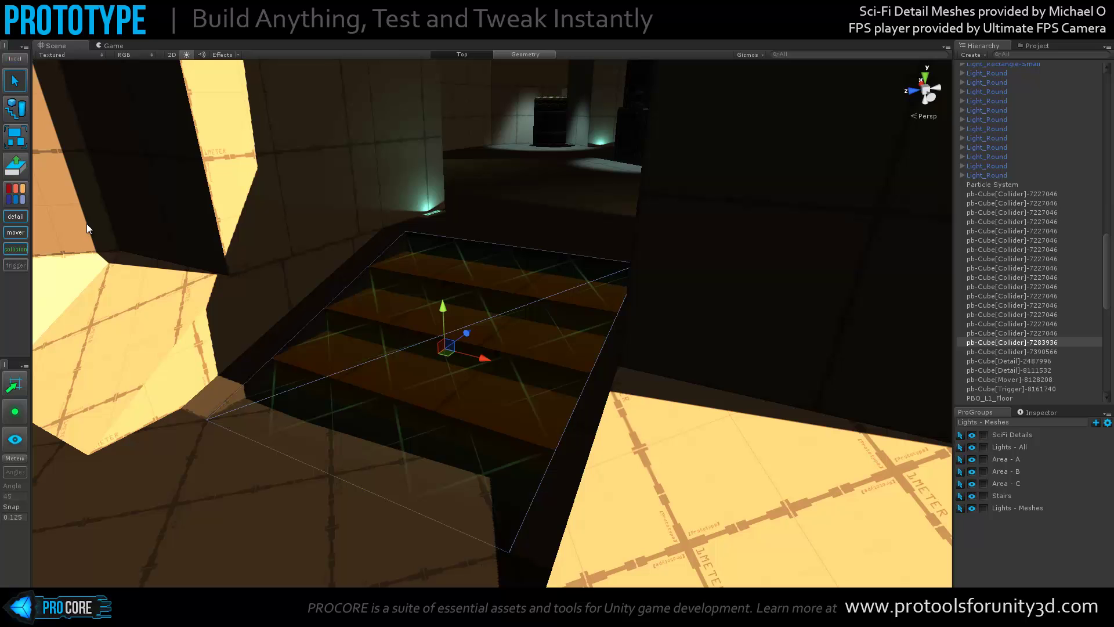
left_click(15, 249)
left_click(16, 265)
mouse_move(253, 273)
left_mouse_down("alt")
mouse_move(532, 337)
mouse_move(393, 377)
mouse_move(281, 319)
mouse_move(386, 359)
left_mouse_up("alt")
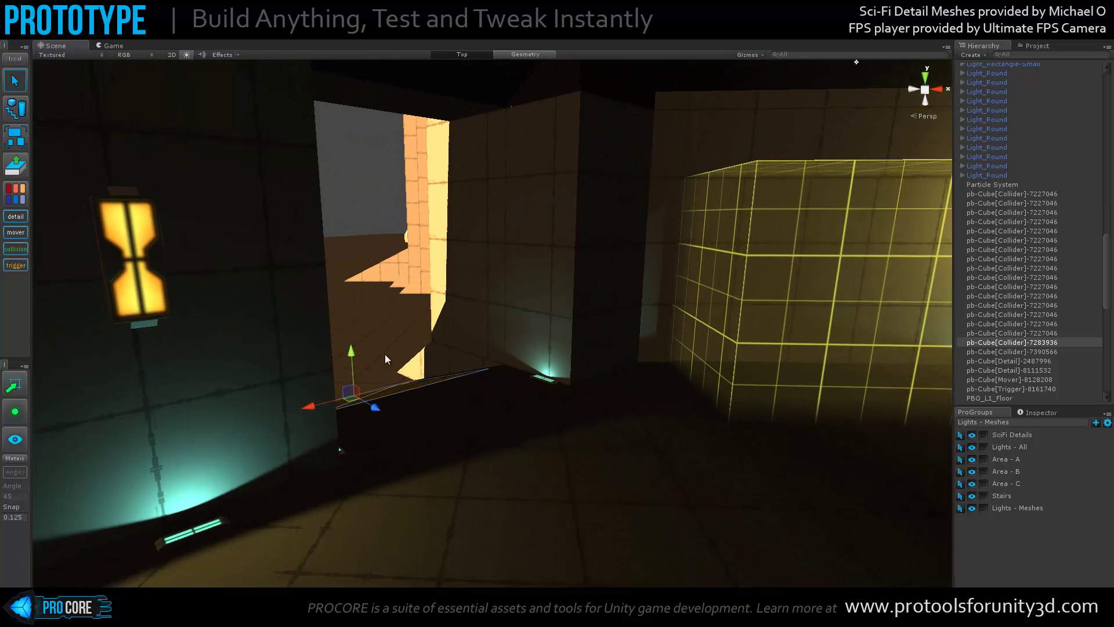
mouse_move(386, 360)
middle_mouse_down()
mouse_move(473, 306)
mouse_move(480, 351)
mouse_move(444, 326)
mouse_move(517, 341)
middle_mouse_up()
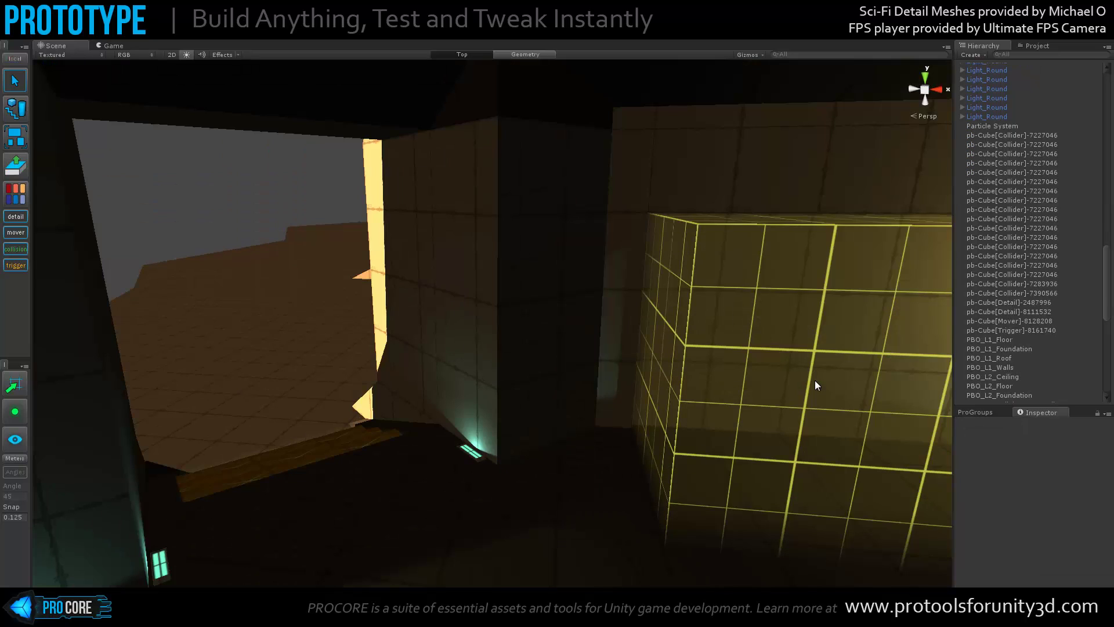
mouse_move(806, 366)
right_mouse_down()
mouse_move(610, 291)
mouse_move(665, 322)
mouse_move(565, 317)
mouse_move(248, 261)
right_mouse_up()
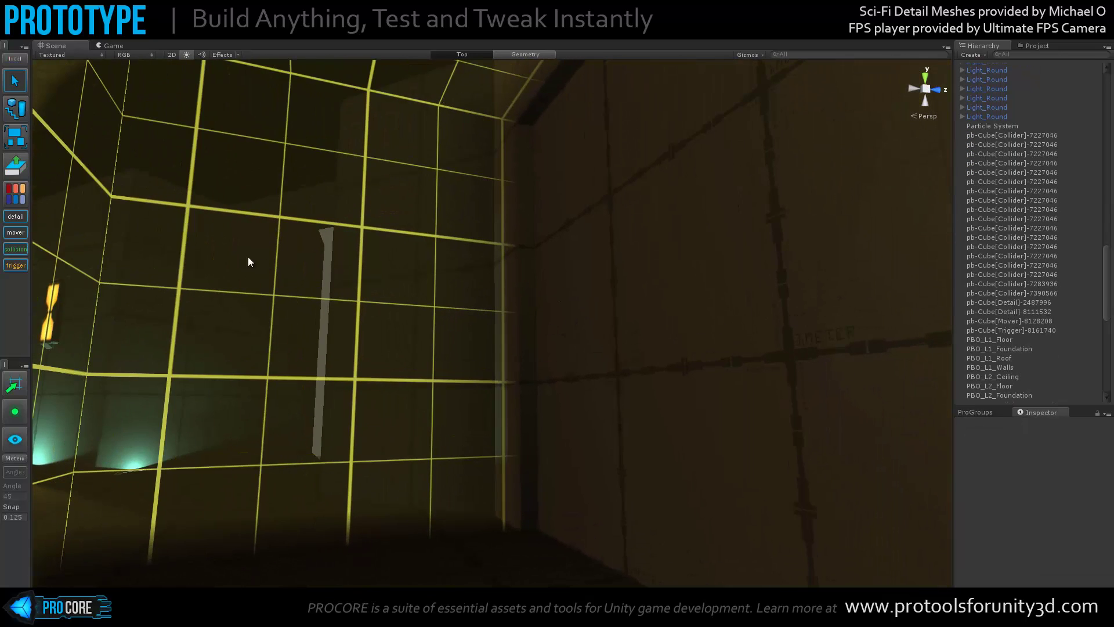
Hide trigger volumes and select the door frame's pillar and top-beam faces
left_click(15, 264)
mouse_move(365, 302)
right_mouse_down()
mouse_move(558, 327)
mouse_move(558, 302)
right_mouse_up()
left_click(565, 340)
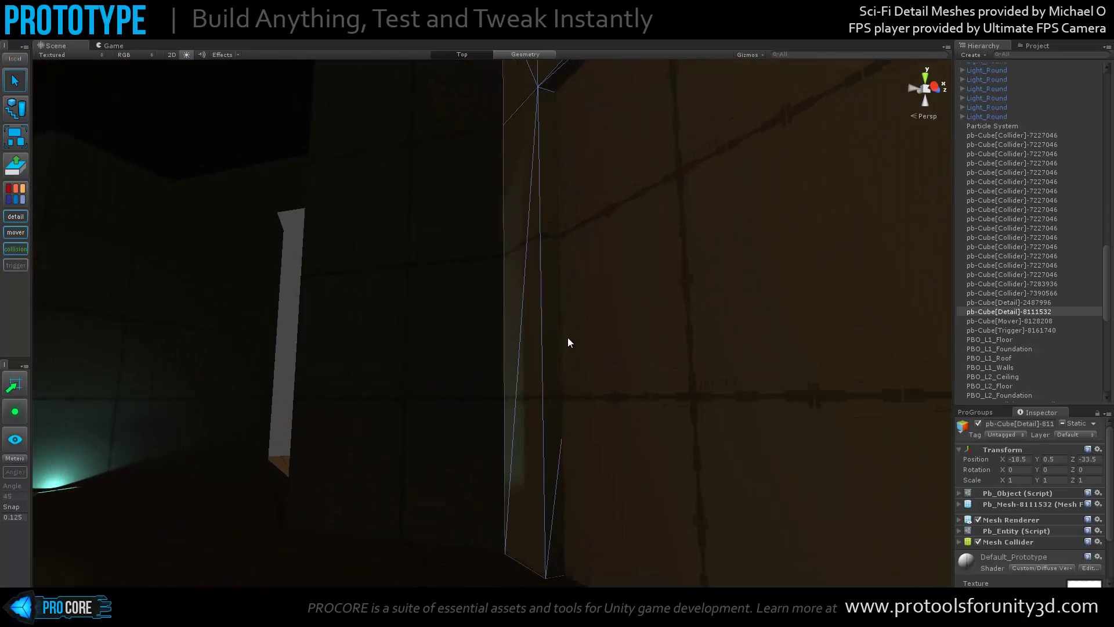
scroll(568, 342, "down", 2)
key("g")
left_click(546, 251)
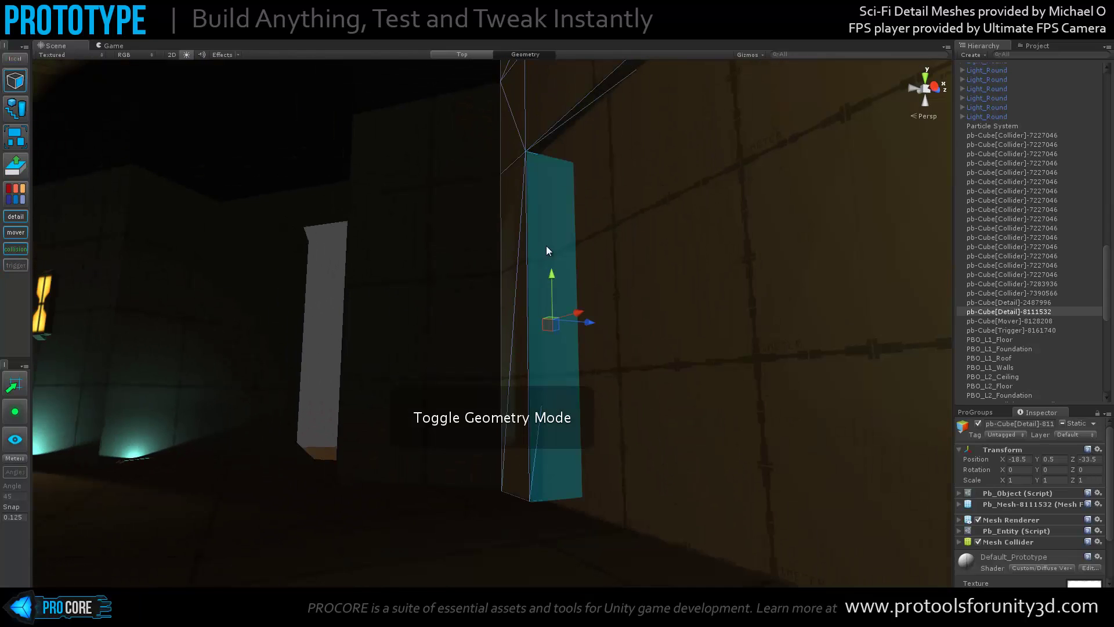
left_click(559, 123)
left_click(567, 131)
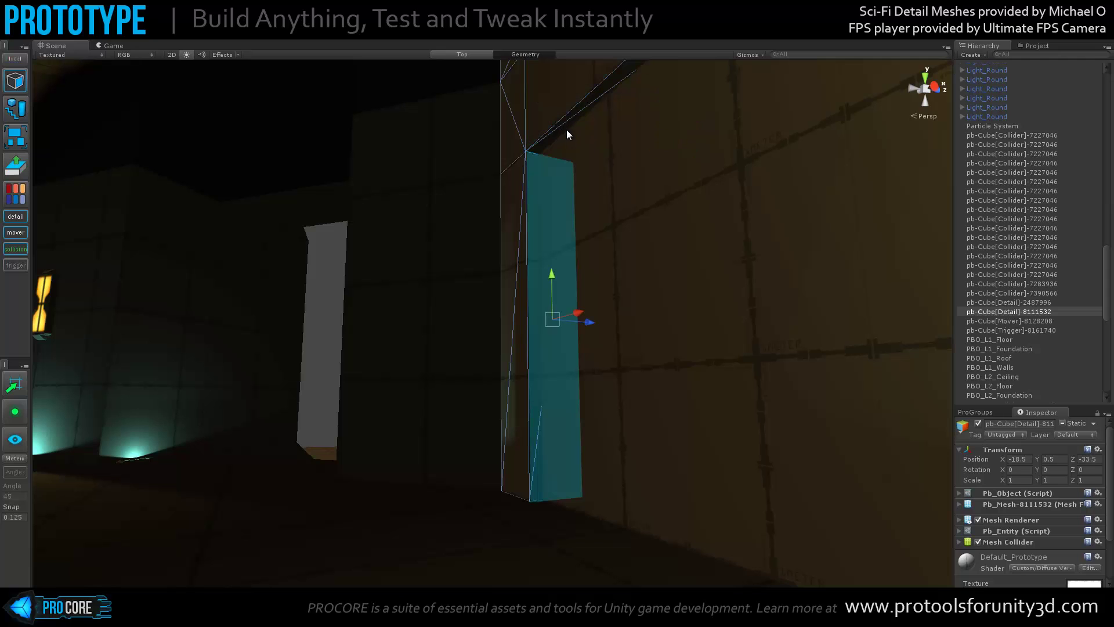
Show the collider volumes again and bring up the Vertex Colors palette
mouse_move(567, 125)
right_mouse_down()
mouse_move(675, 320)
mouse_move(659, 256)
right_mouse_up()
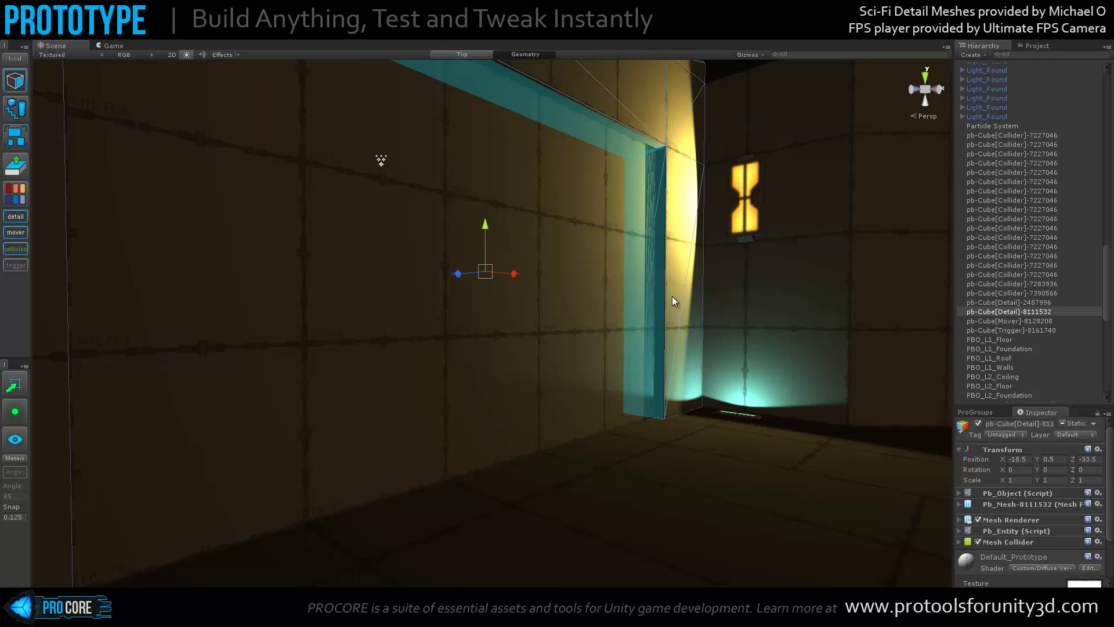
right_click_drag(672, 301, 606, 351)
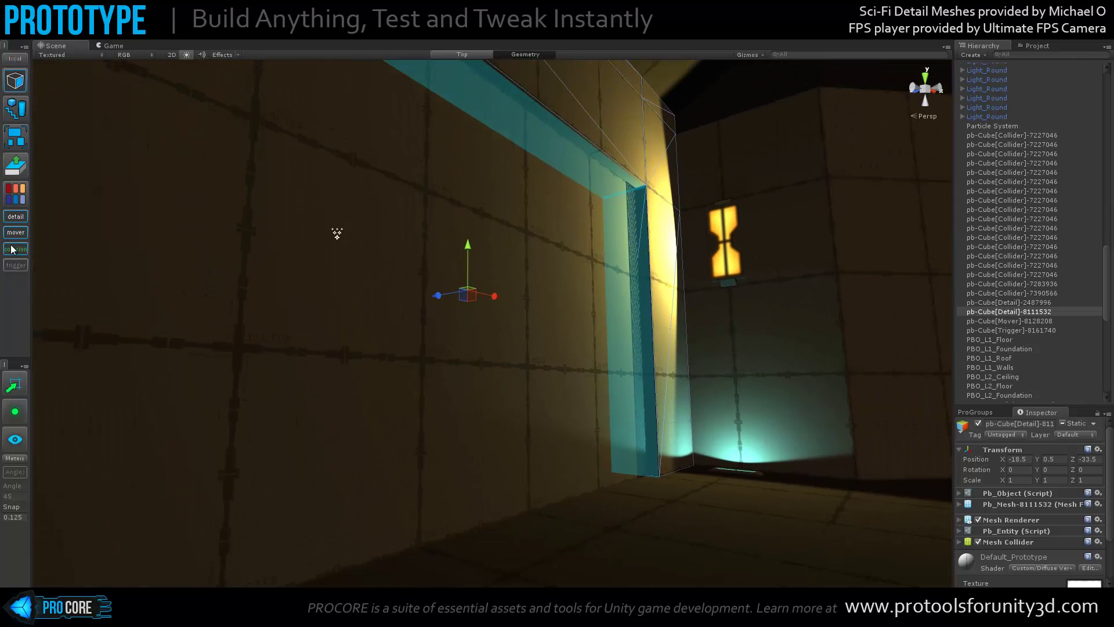
left_click(11, 250)
right_click_drag(371, 241, 218, 349)
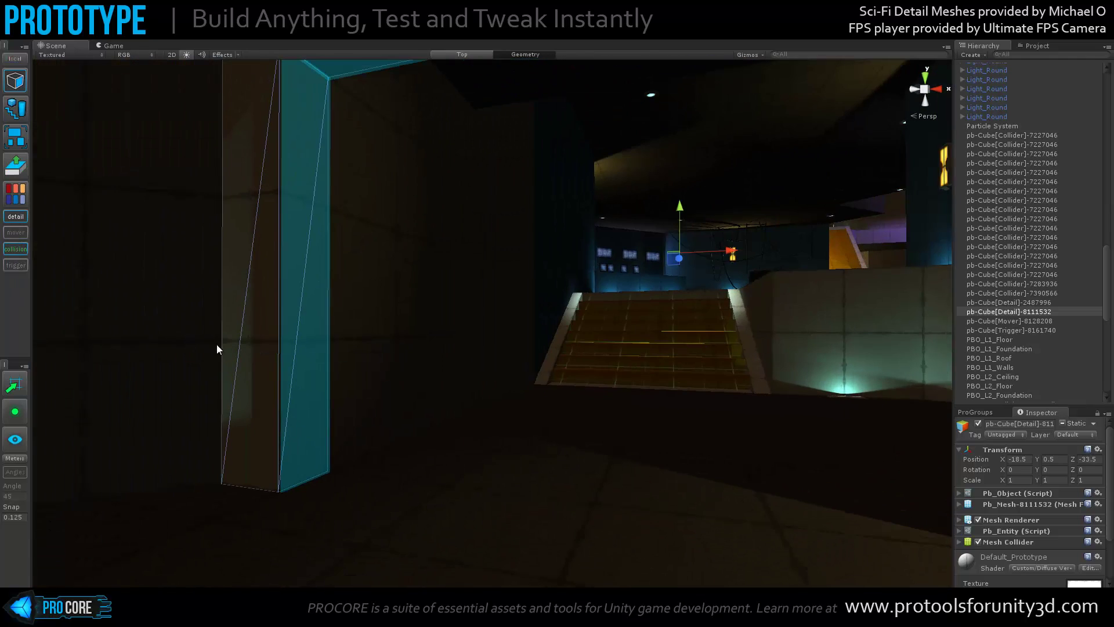
right_click_drag(406, 304, 433, 370)
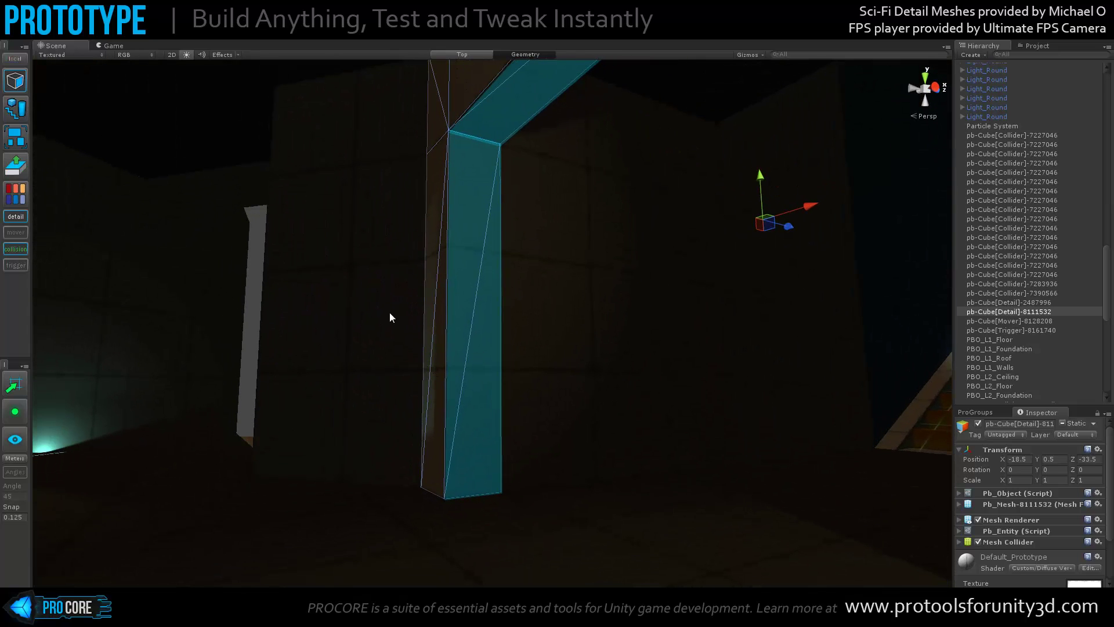
right_click_drag(496, 266, 462, 288)
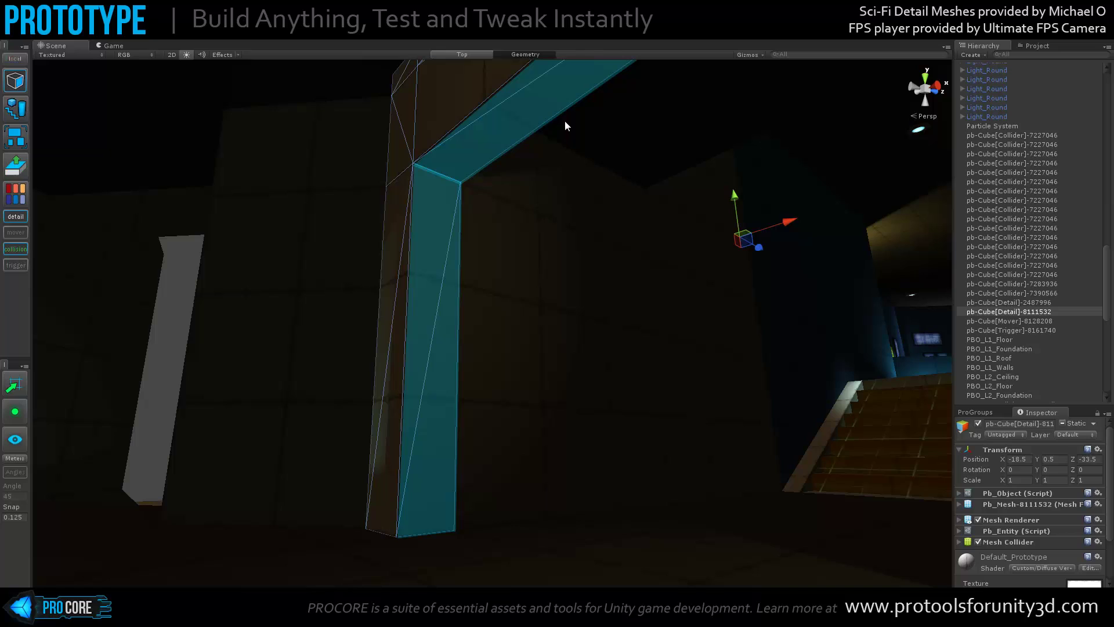
left_click(21, 199)
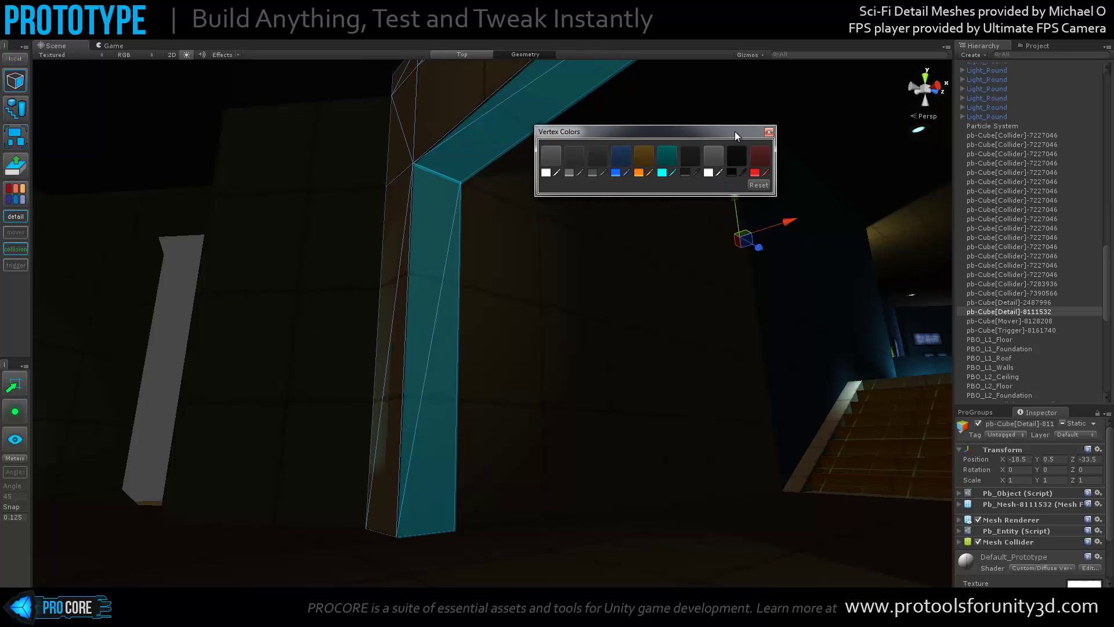
Edit a palette swatch colour and paint the selected door-frame faces with it
left_click_drag(735, 132, 726, 155)
left_click(617, 196)
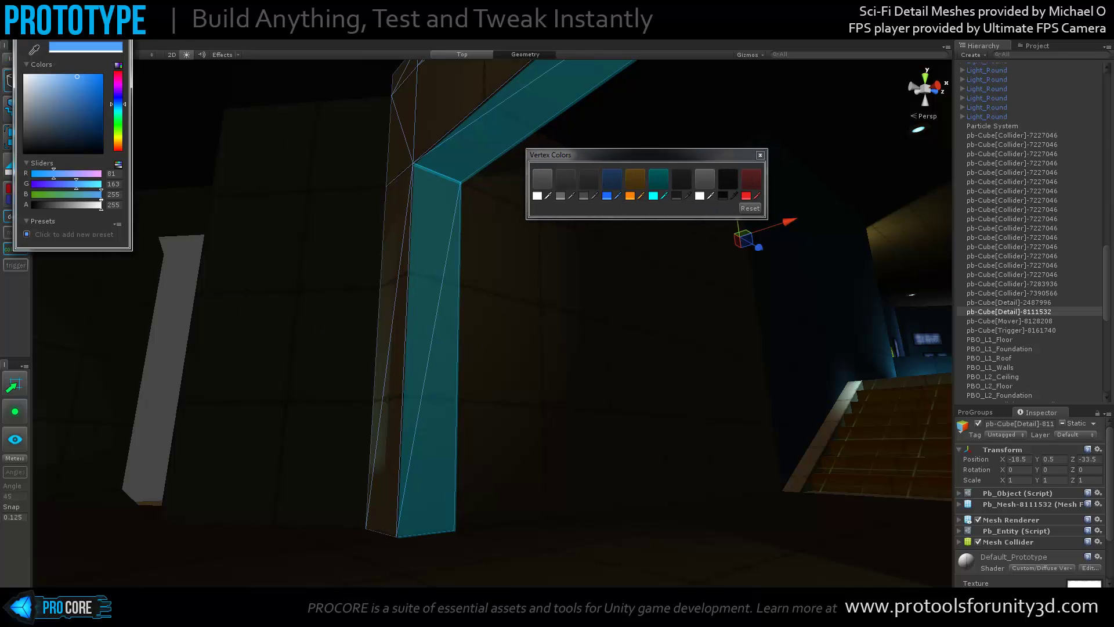
left_click(814, 202)
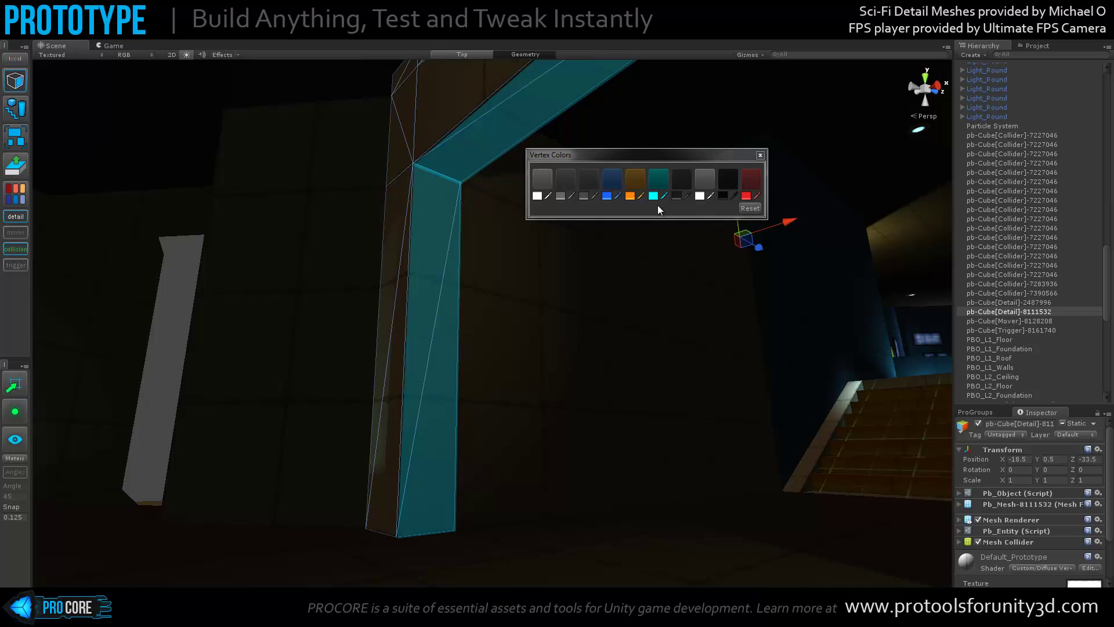
left_click(745, 189)
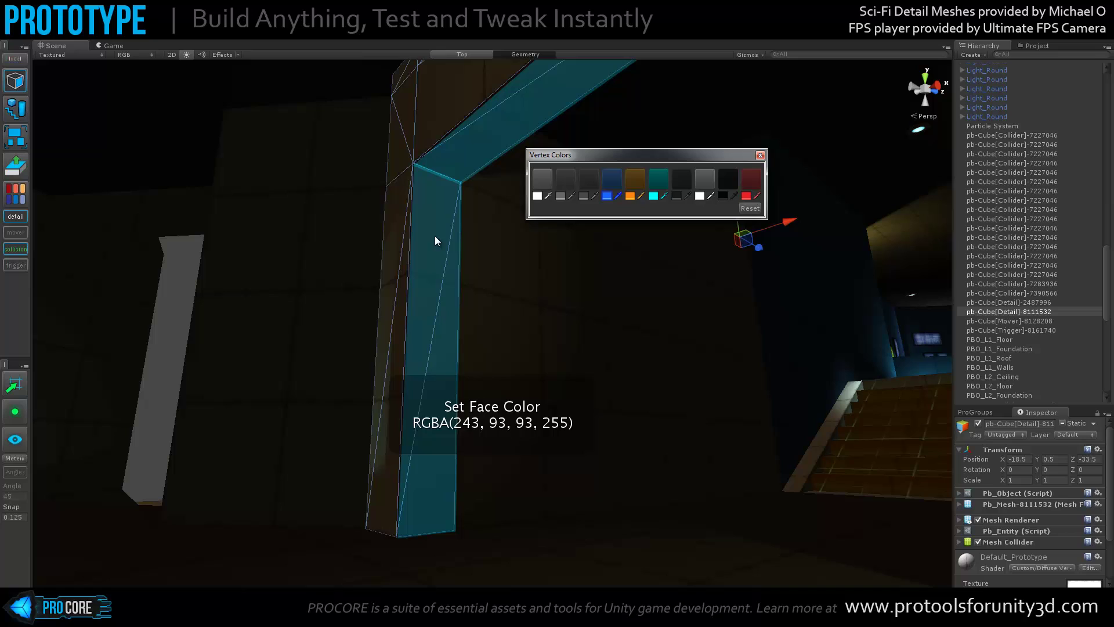
left_click(496, 168)
left_click(455, 220)
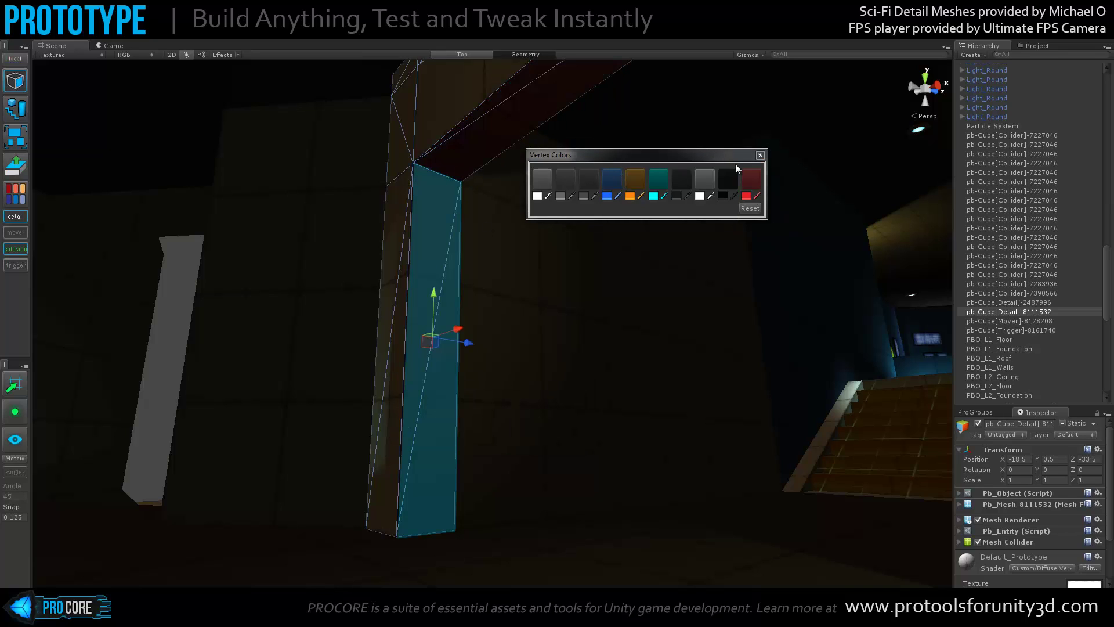
Select the doorframe's lintel faces and both pillar front faces
mouse_move(546, 219)
right_mouse_down()
mouse_move(688, 267)
mouse_move(320, 251)
right_mouse_up()
left_click(387, 292)
mouse_move(388, 292)
right_mouse_down()
mouse_move(451, 331)
mouse_move(371, 270)
right_mouse_up()
key("g")
left_click(619, 218)
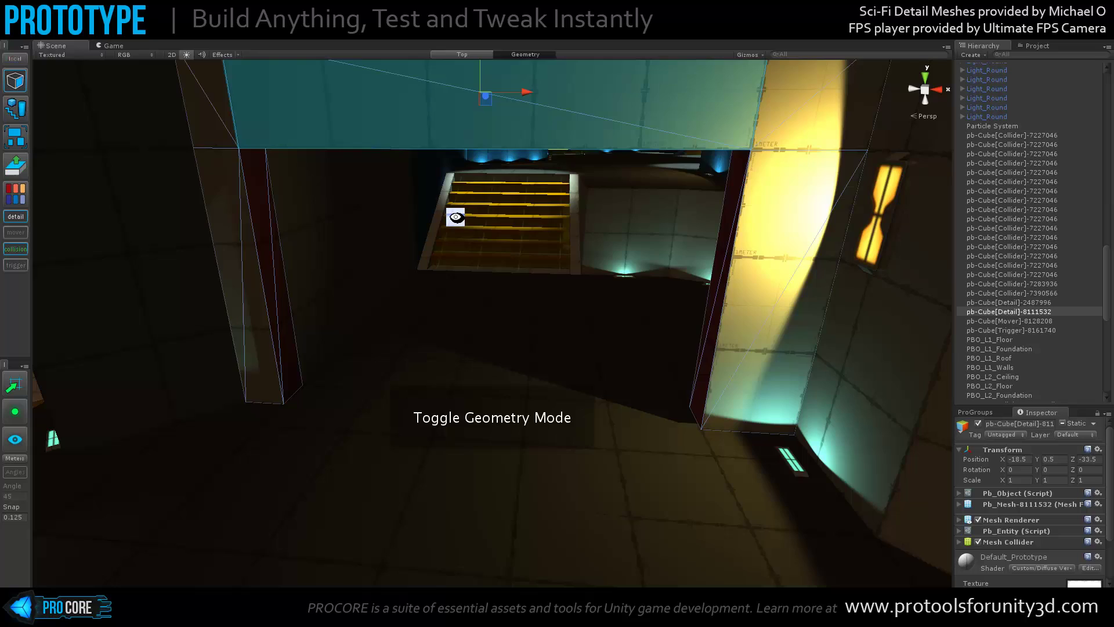
right_click_drag(619, 218, 297, 151)
left_click(317, 165, "shift")
left_click(316, 229, "shift")
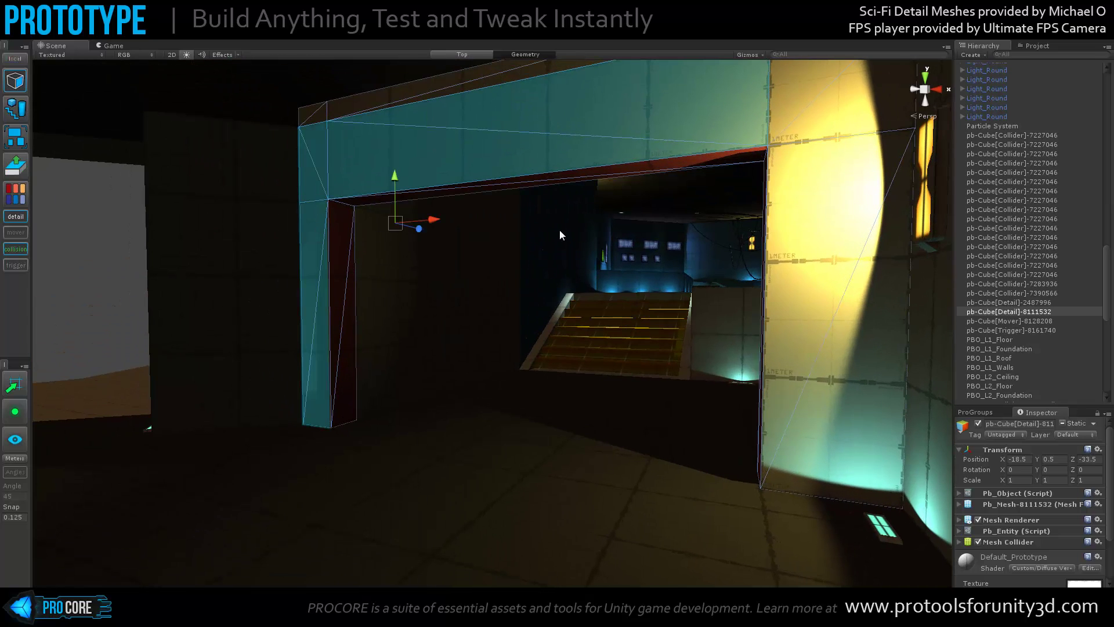
left_click(765, 217, "shift")
mouse_move(766, 217)
right_mouse_down()
mouse_move(570, 319)
mouse_move(41, 196)
right_mouse_up()
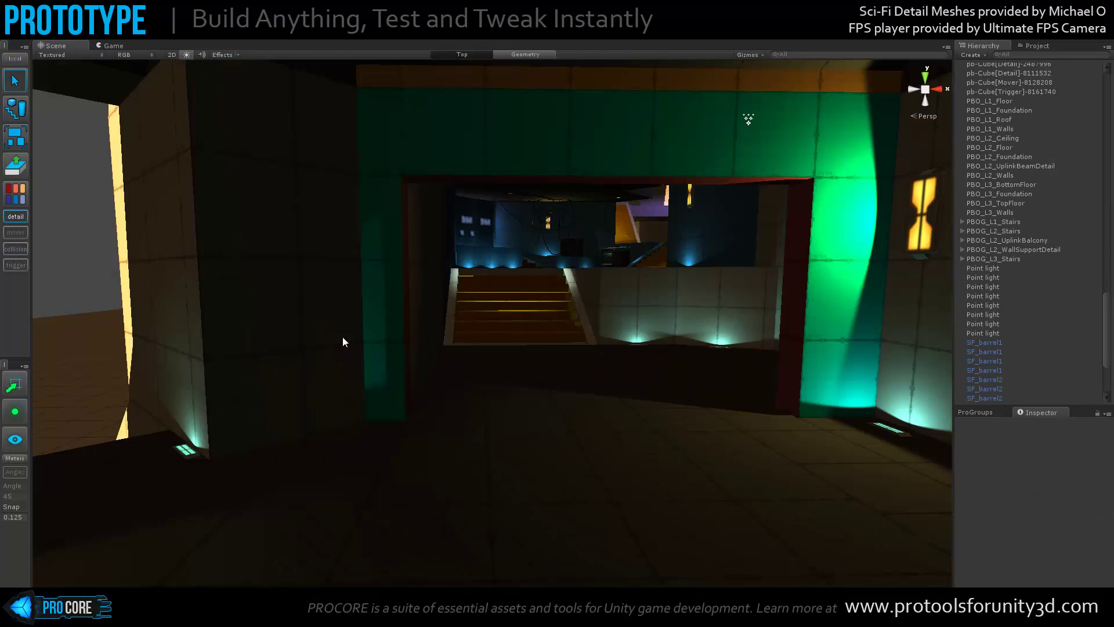
Choose Stair as the shape type in the Shape Menu's Shape Selector
mouse_move(456, 331)
right_mouse_down()
mouse_move(403, 351)
mouse_move(443, 435)
mouse_move(459, 430)
right_mouse_up()
key("ctrl+shift+k")
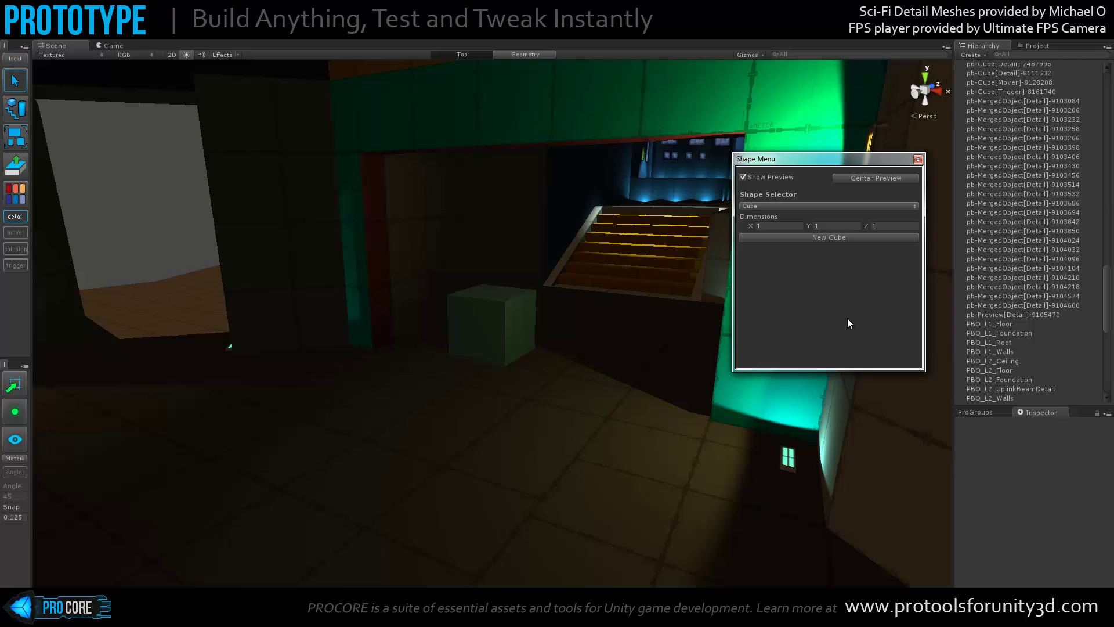
left_click(787, 206)
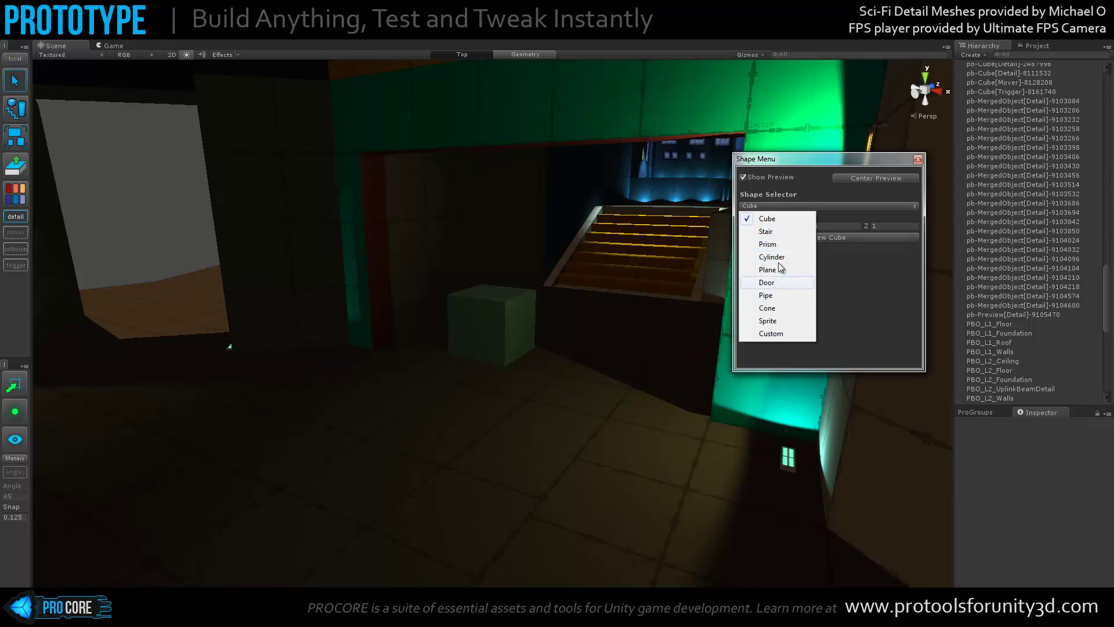
left_click(774, 232)
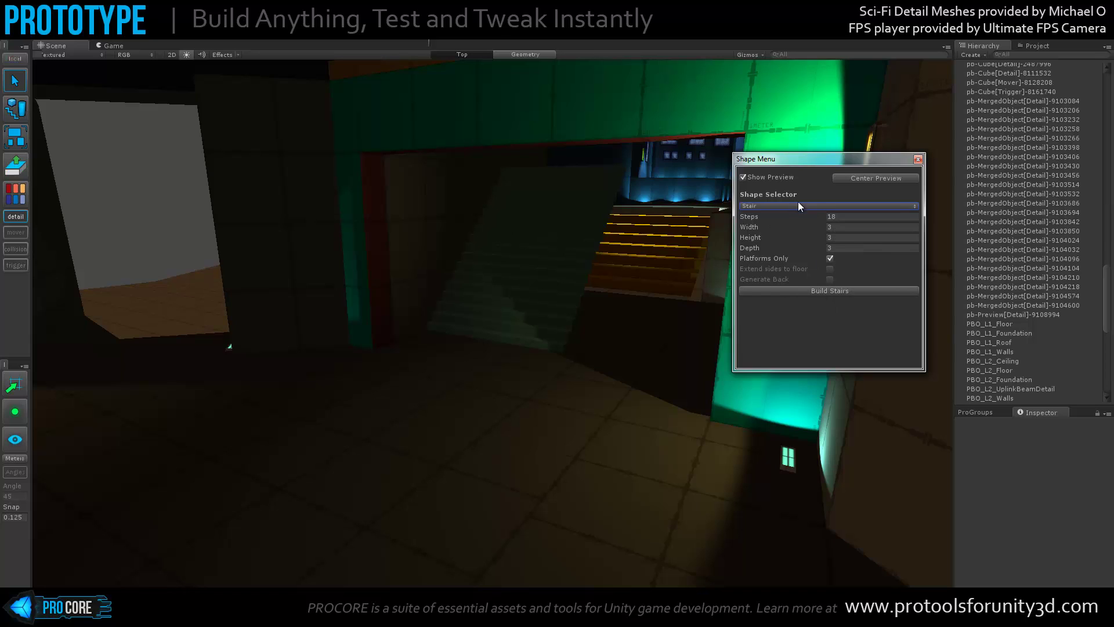
left_click(815, 207)
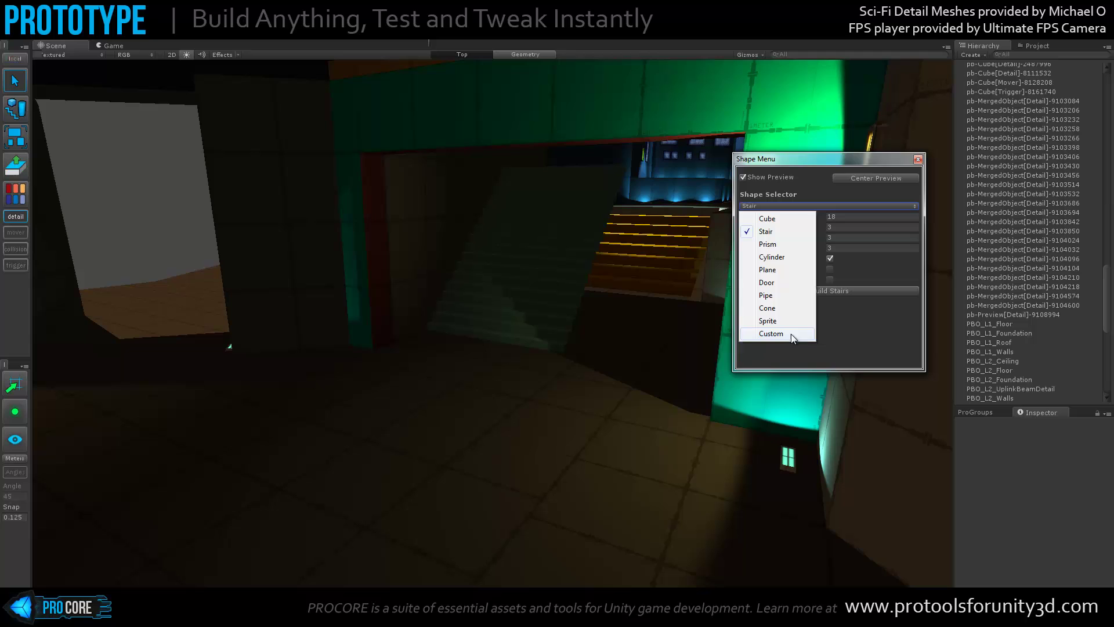
left_click(877, 345)
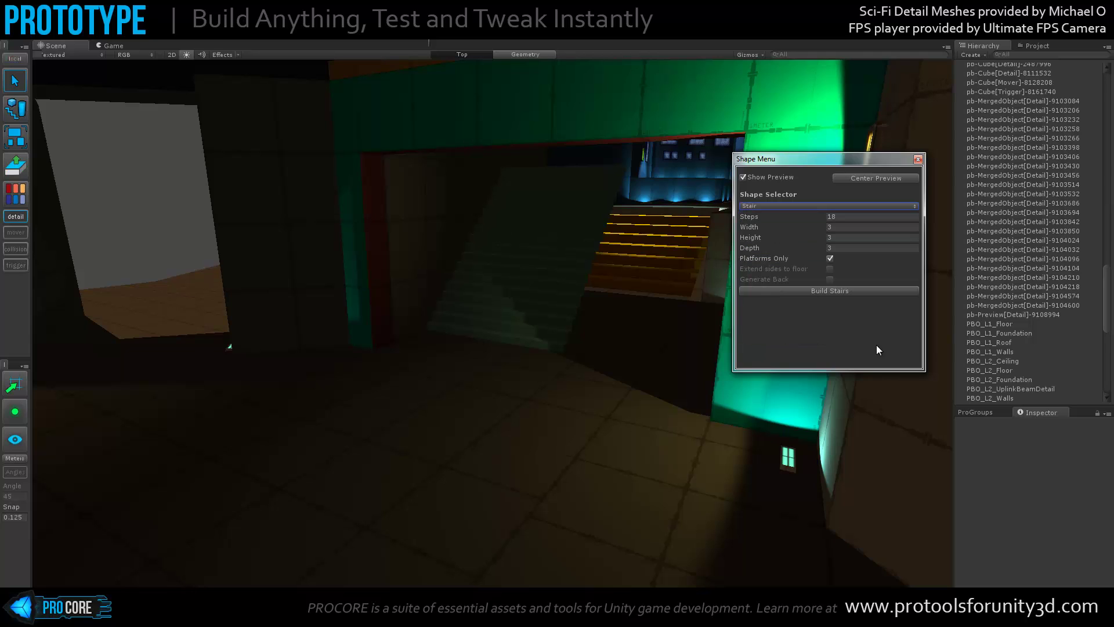
Close the shape settings and turn on mover and trigger visibility
key("Escape")
left_click(21, 235)
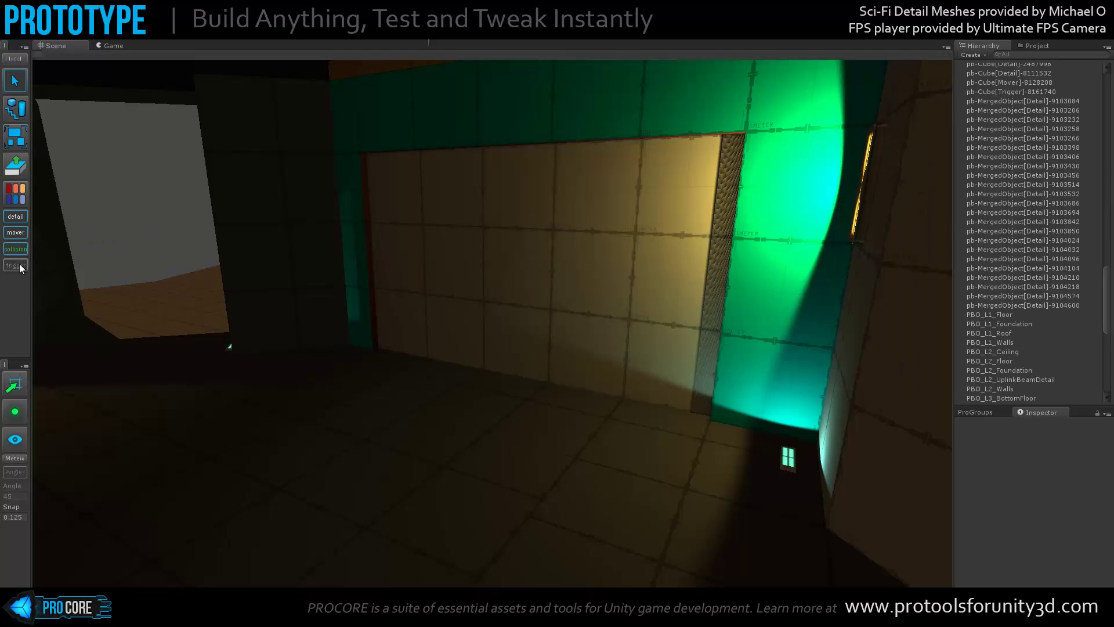
left_click(19, 264)
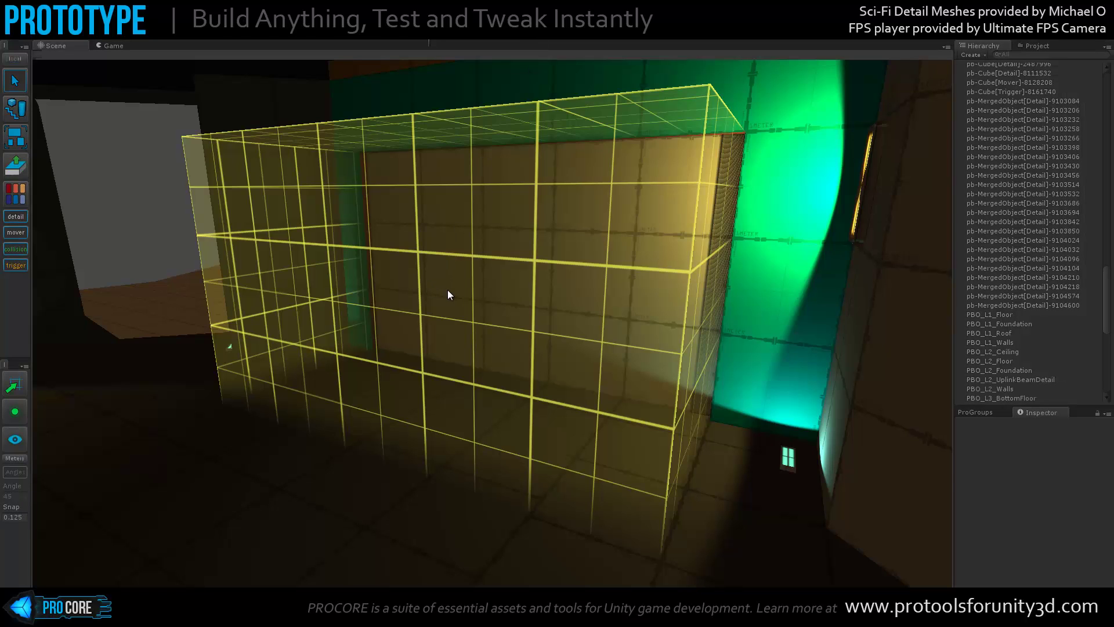
Start Play mode and walk up the stairs, across the platform, toward the purple walkway
key("ctrl+p")
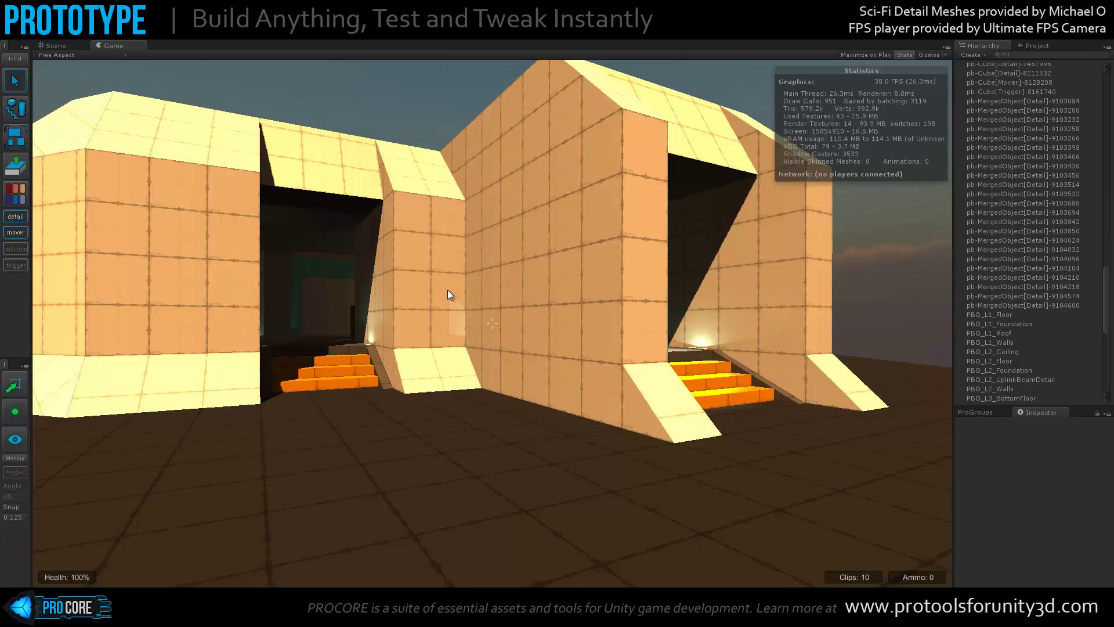
key("w")
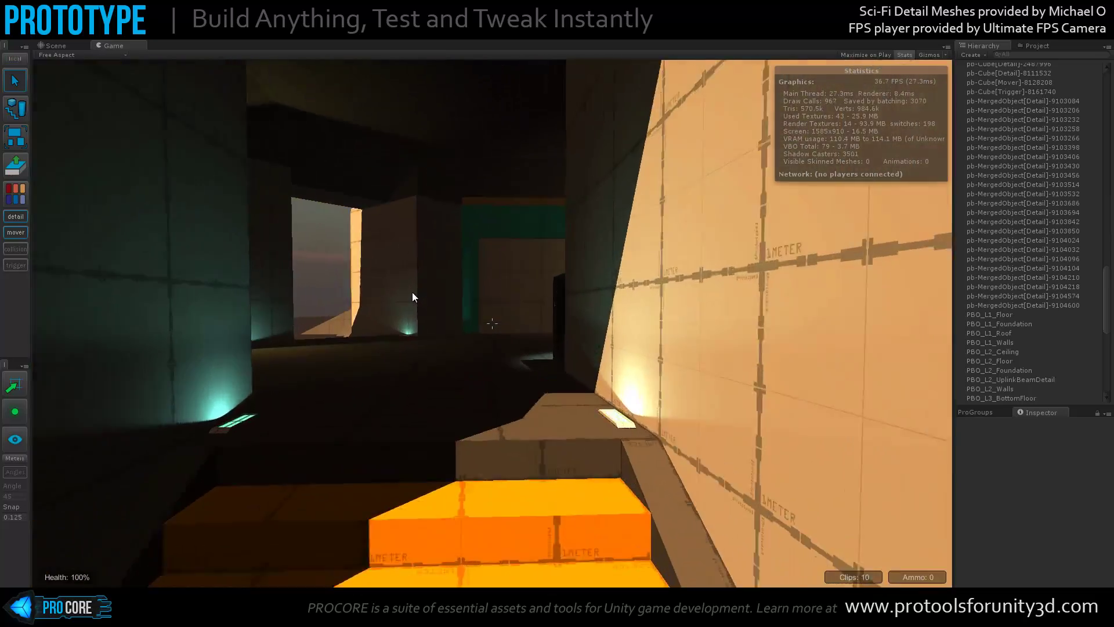
key("w")
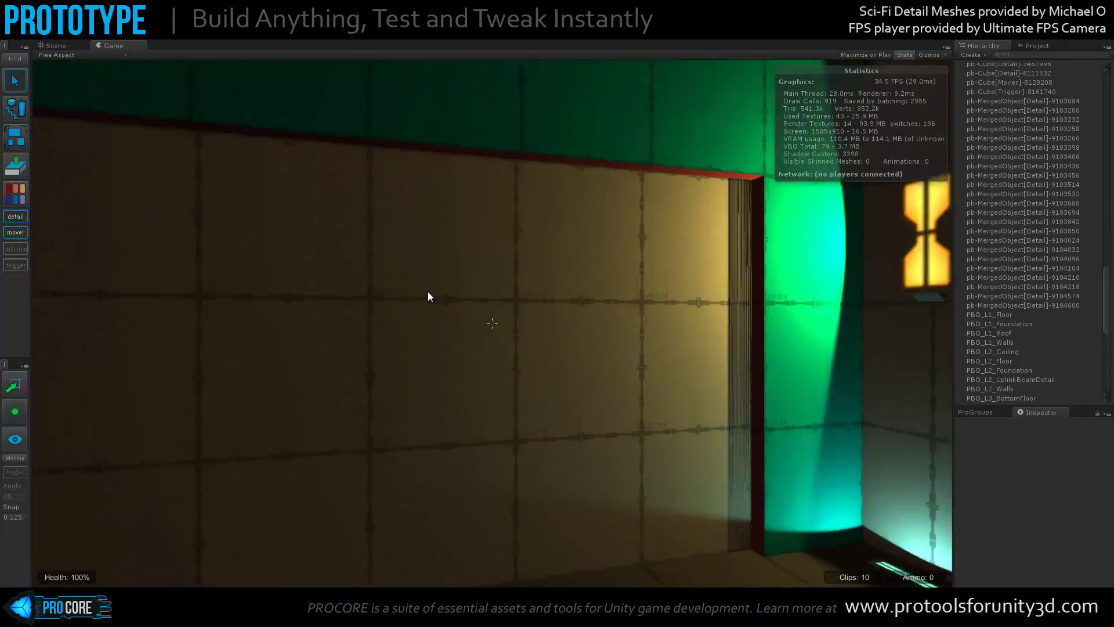
key("w")
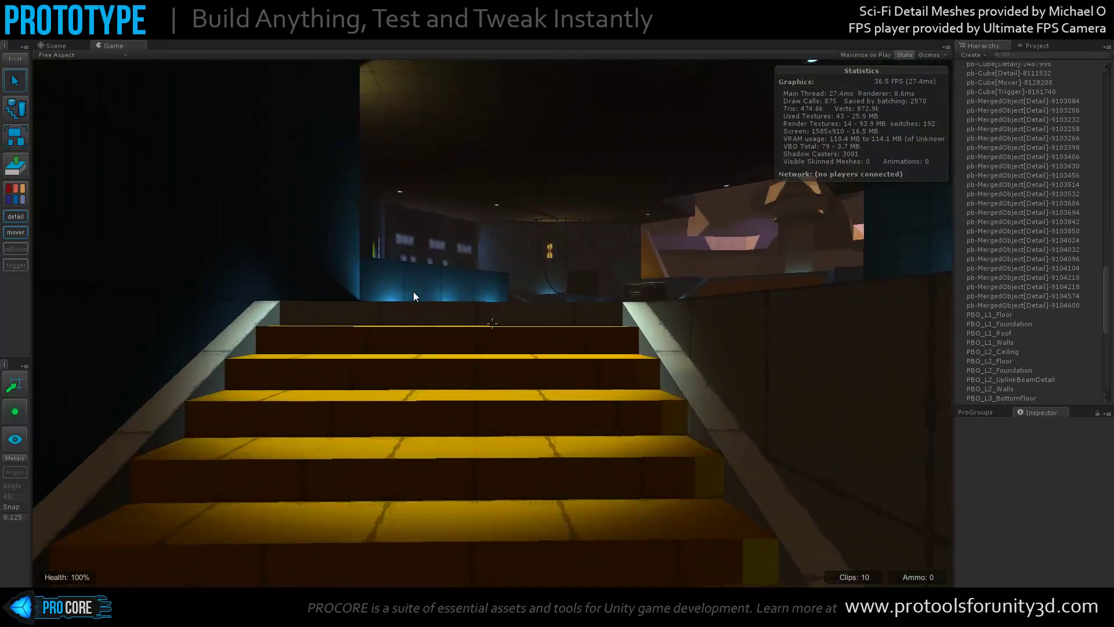
key("w")
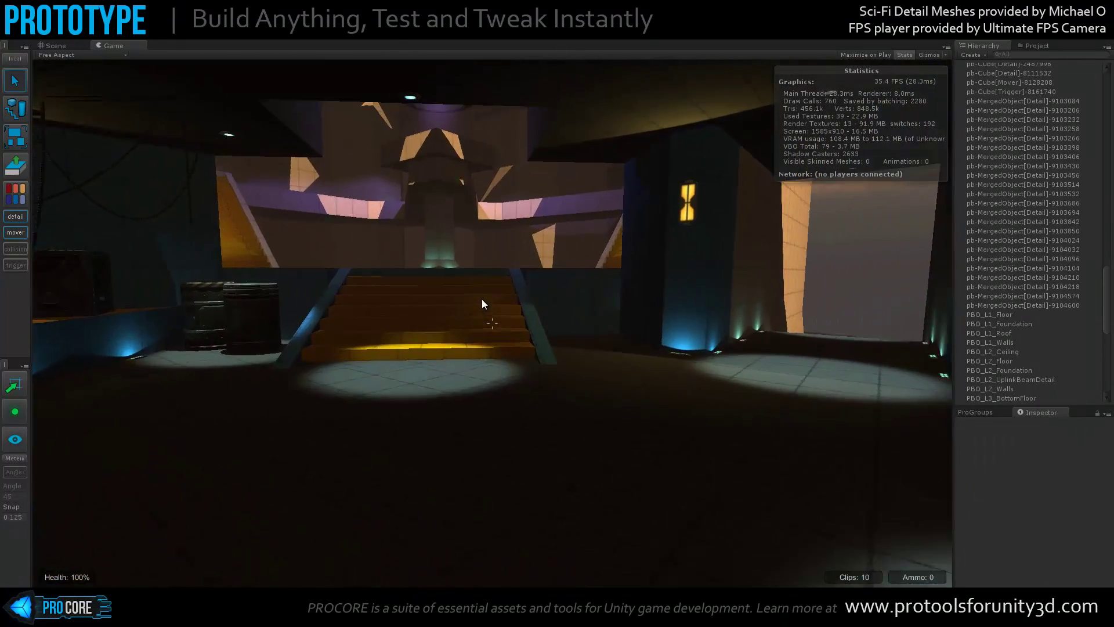
key("w")
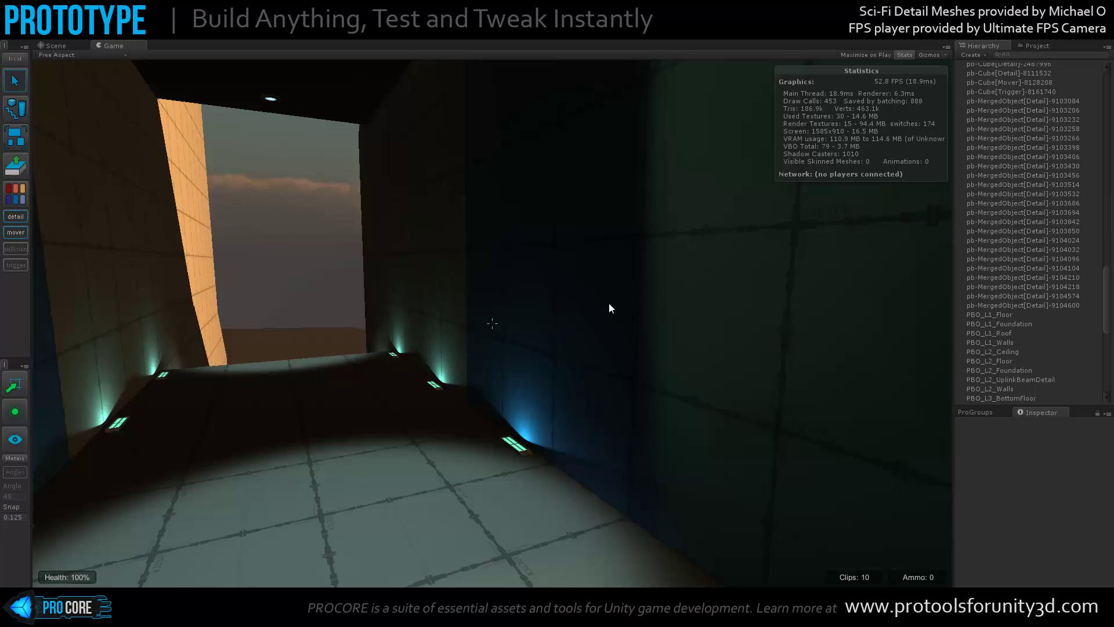
key("w")
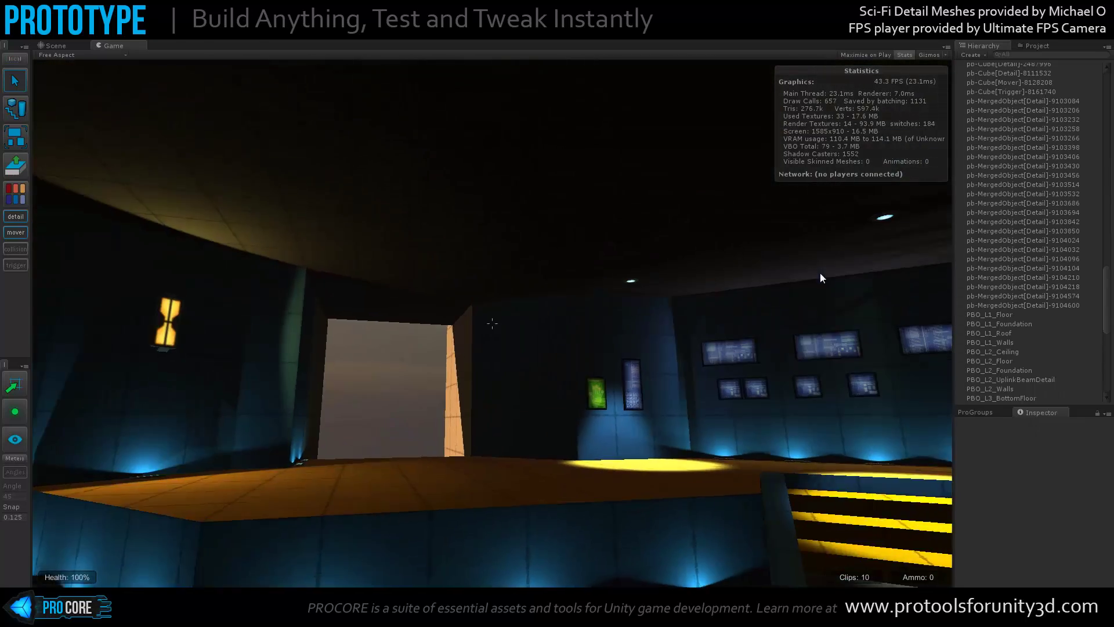
key("w")
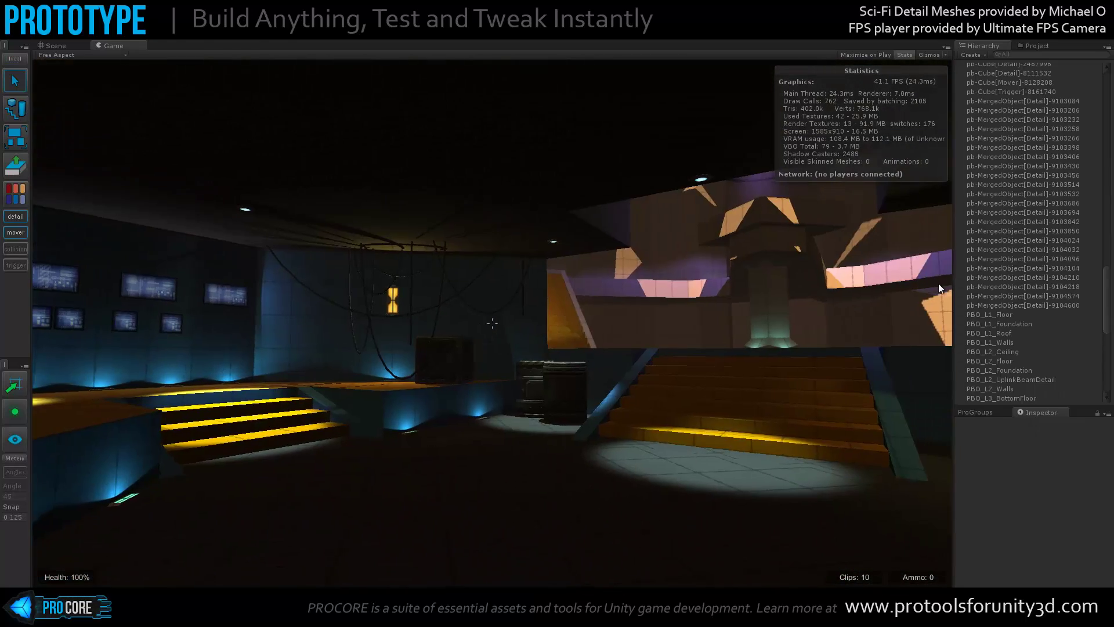
key("w")
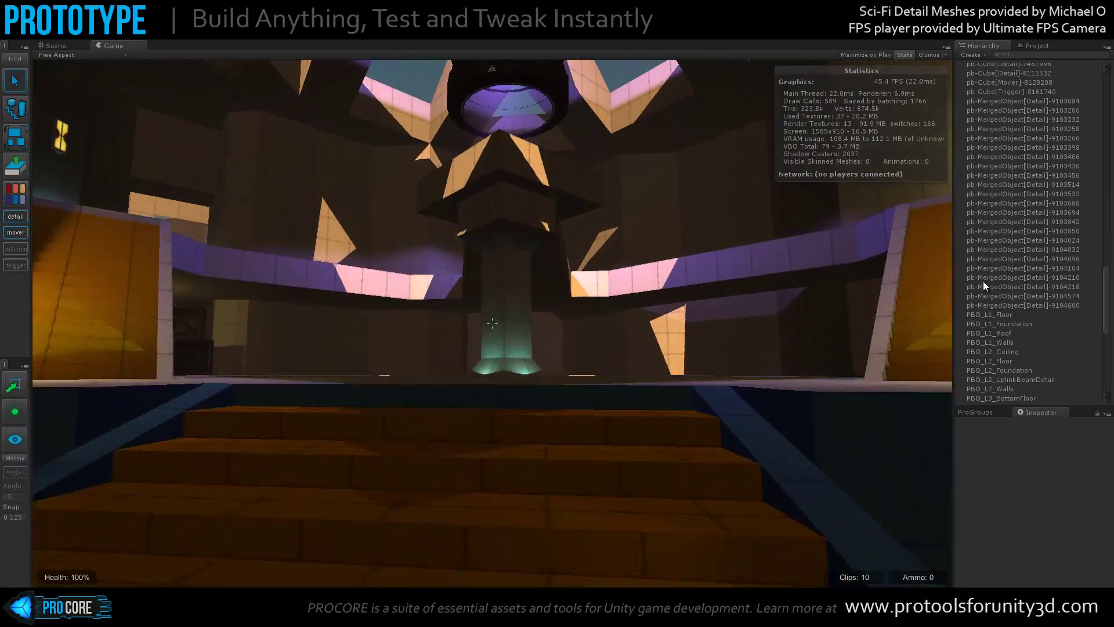
Climb to the upper floor and walk through the dark area into the purple-lit and inner rooms
key("w")
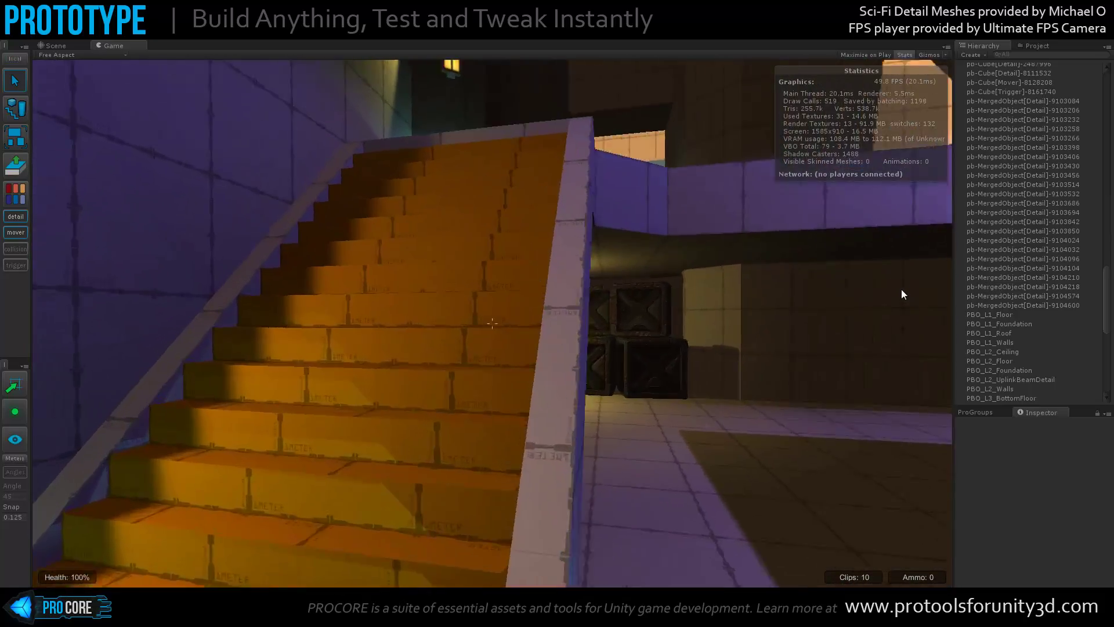
key("w")
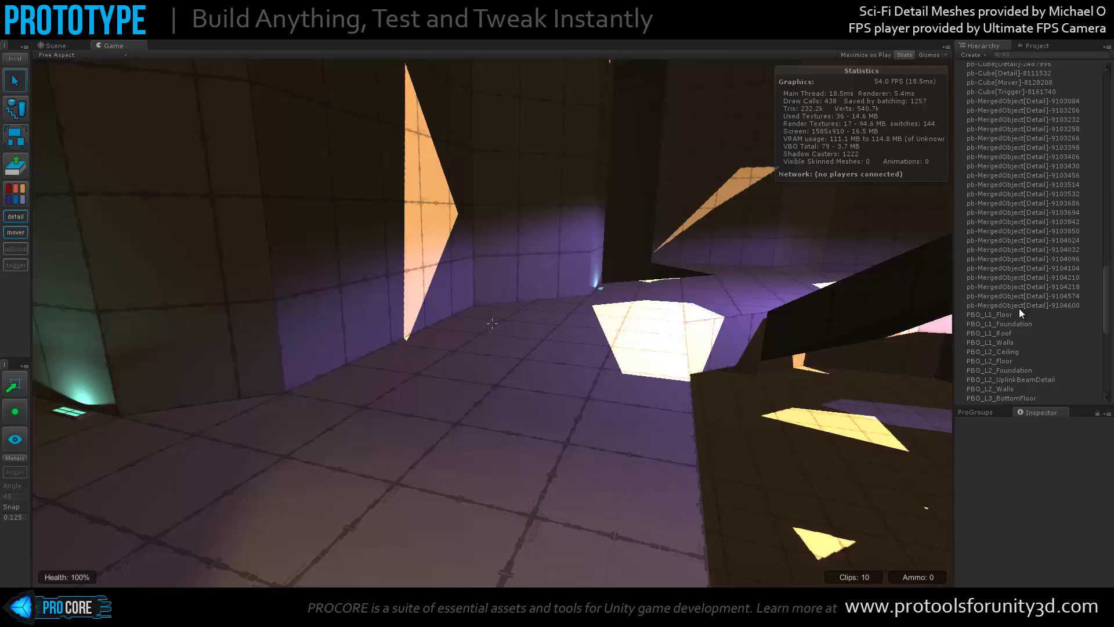
key("w")
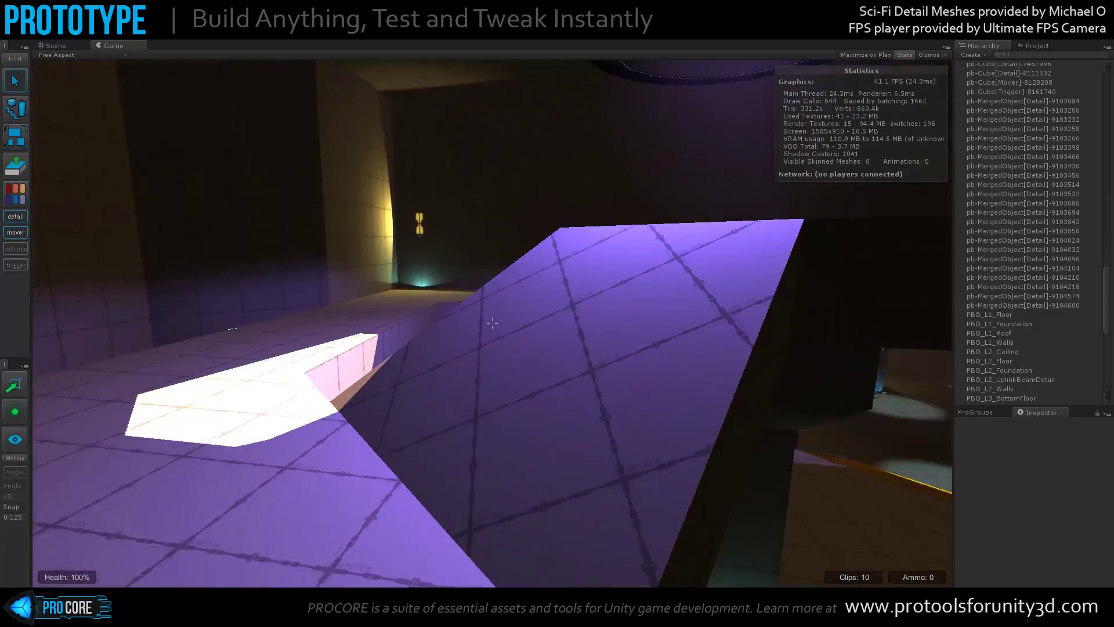
key("w")
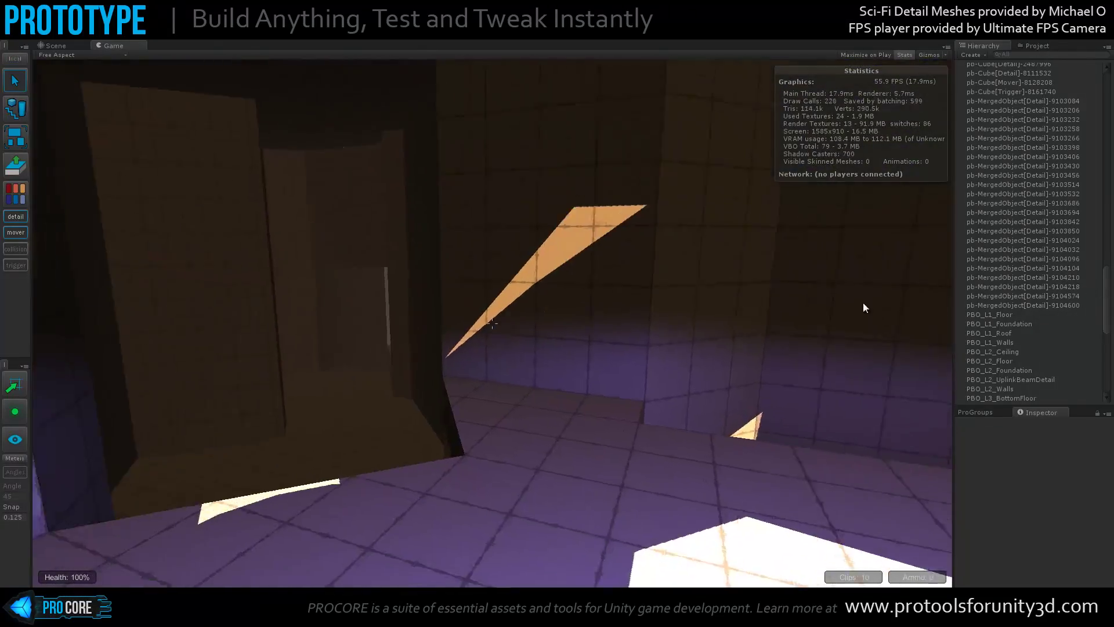
key("w")
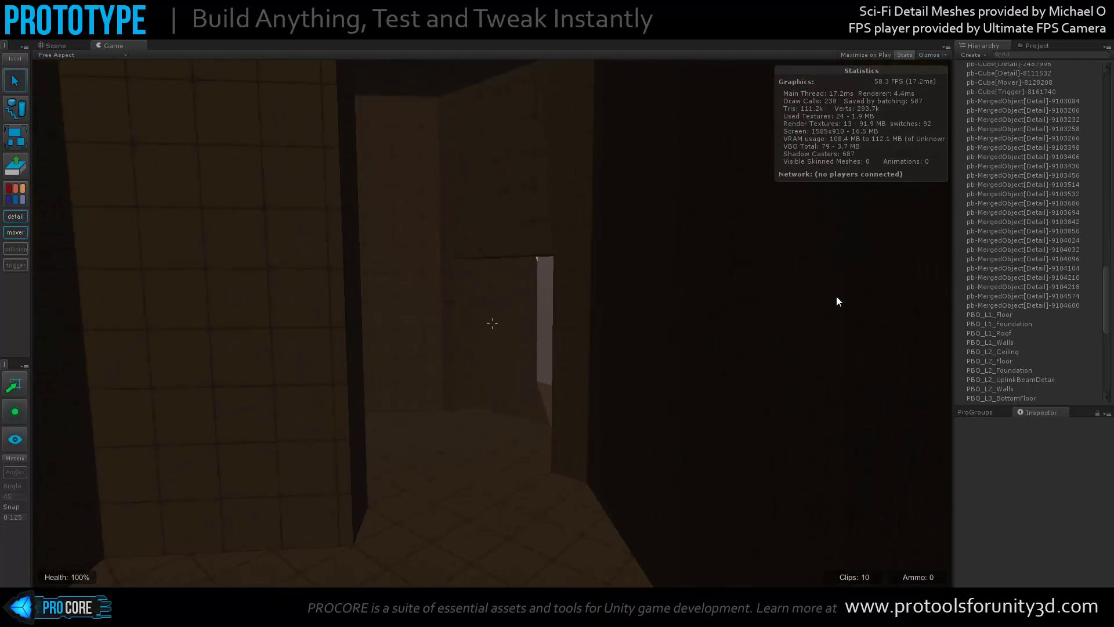
key("w")
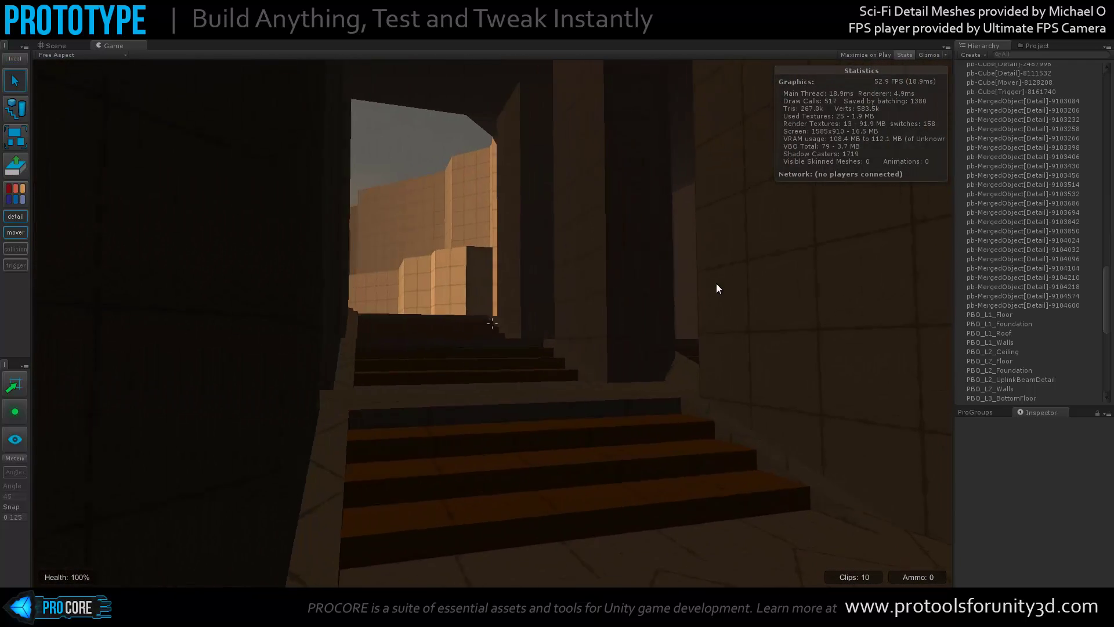
key("w")
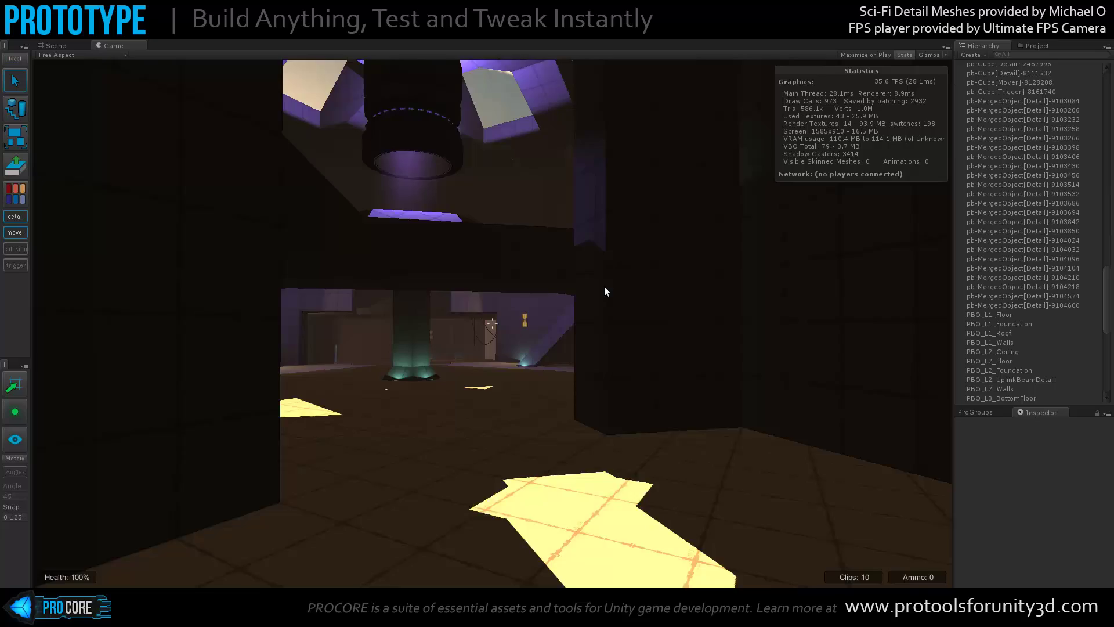
key("w")
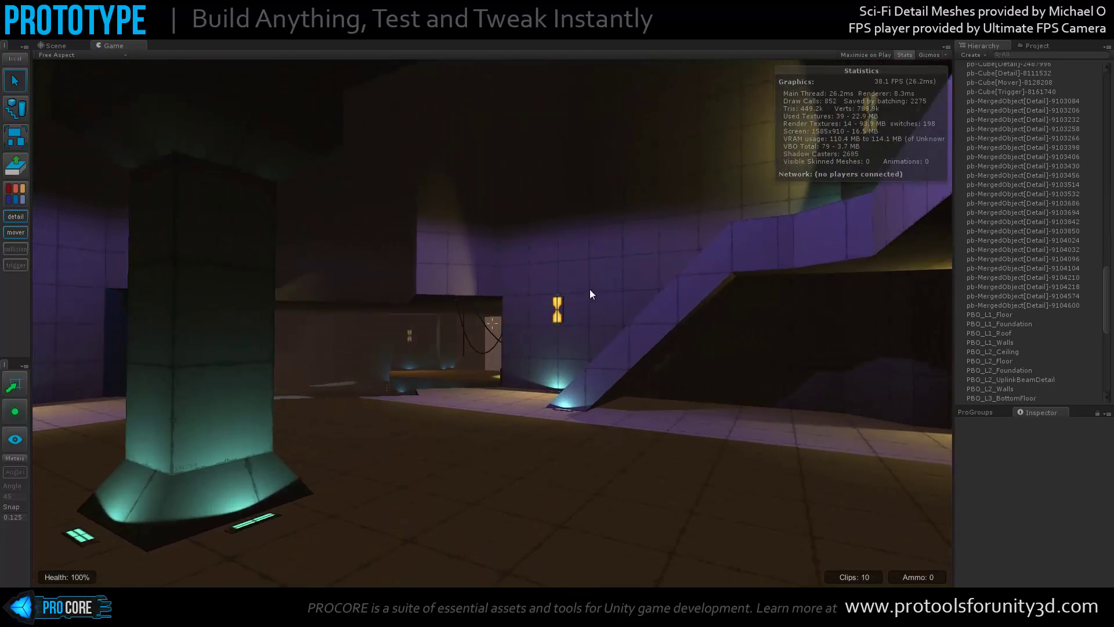
key("w")
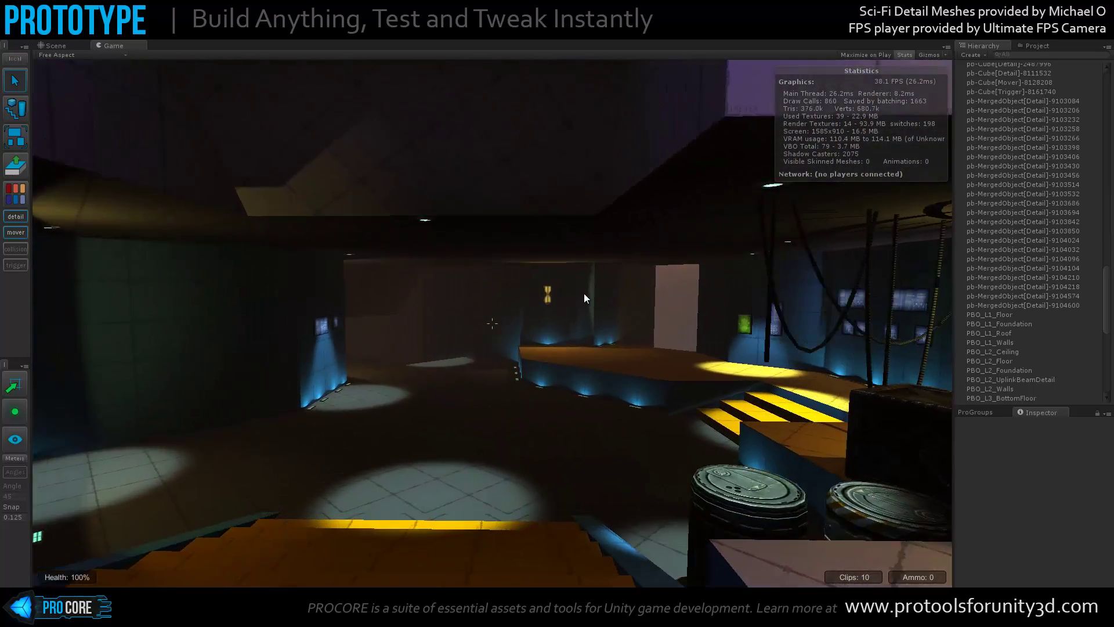